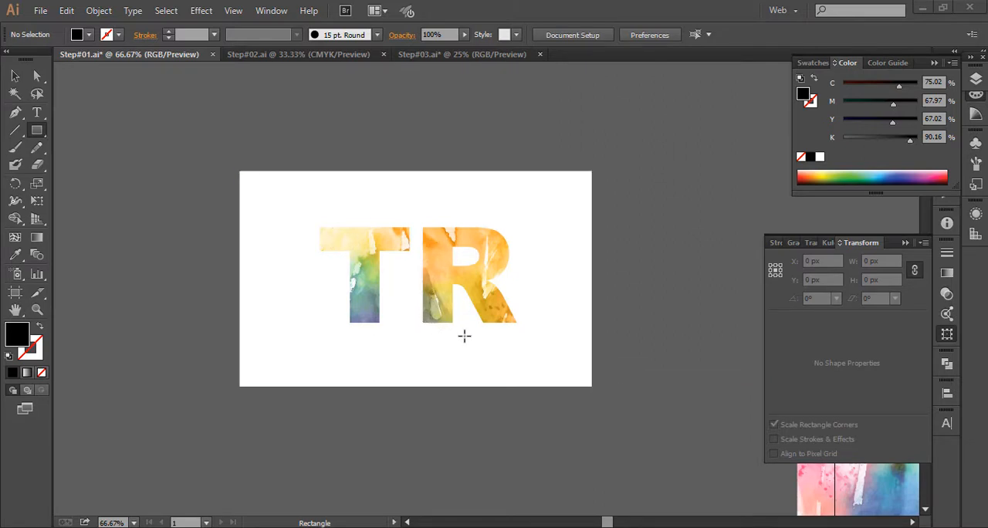
- Review the finished clipping mask examples in Step#02.ai and Step#03.ai, and return to Step#01.ai
key(space)
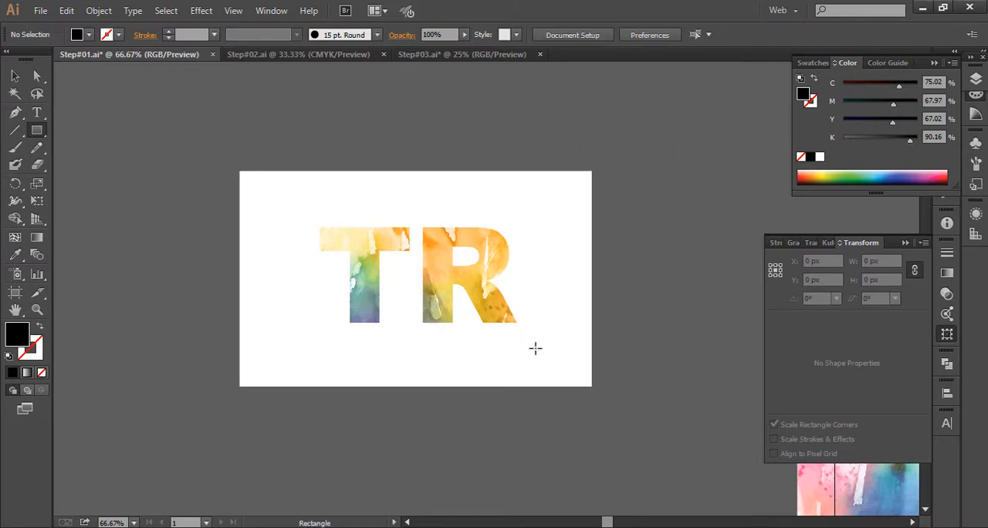
click(304, 55)
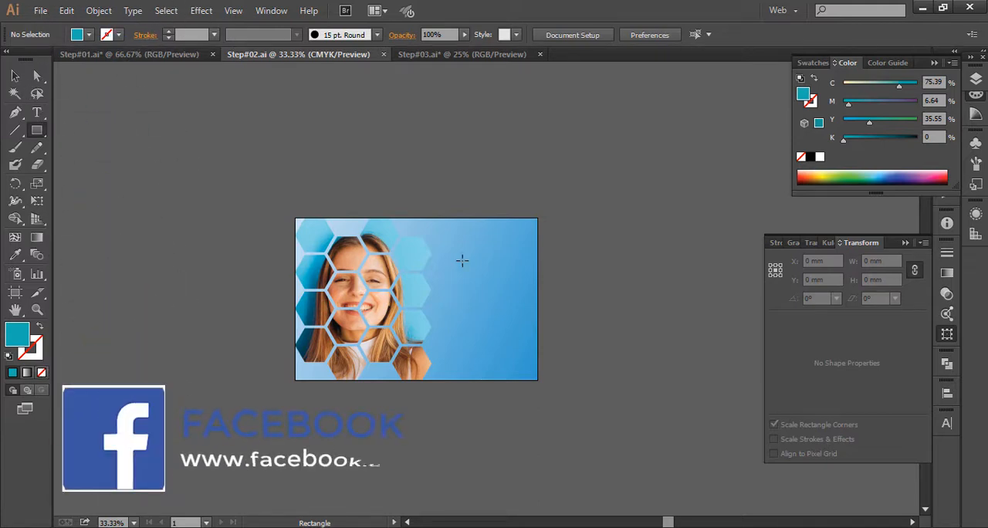
click(463, 56)
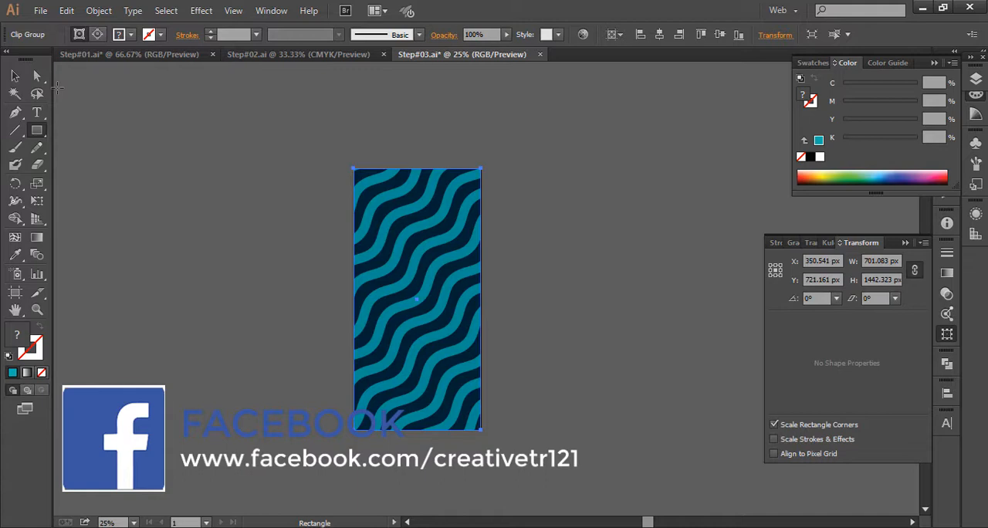
click(147, 54)
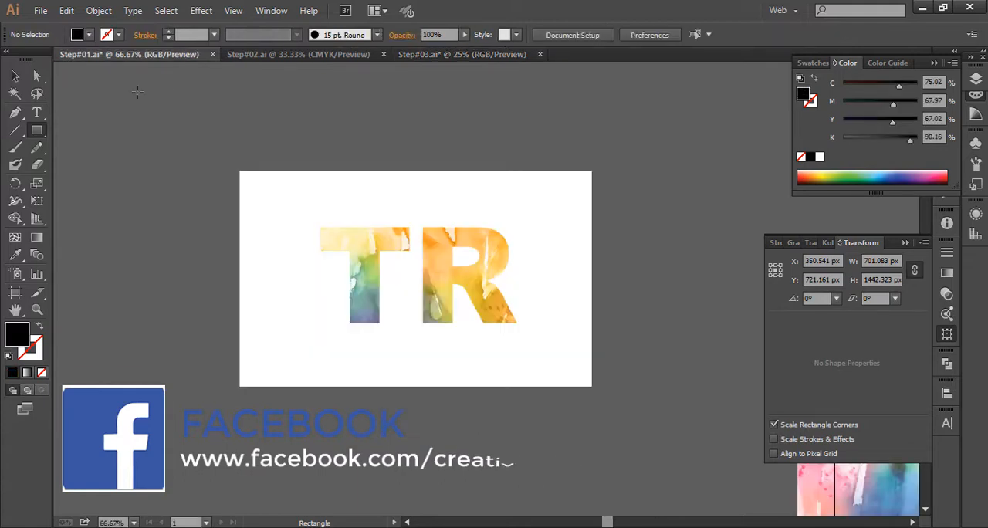
- Add the text "TR" above the watercolour image and move it onto the middle of the image
click(16, 77)
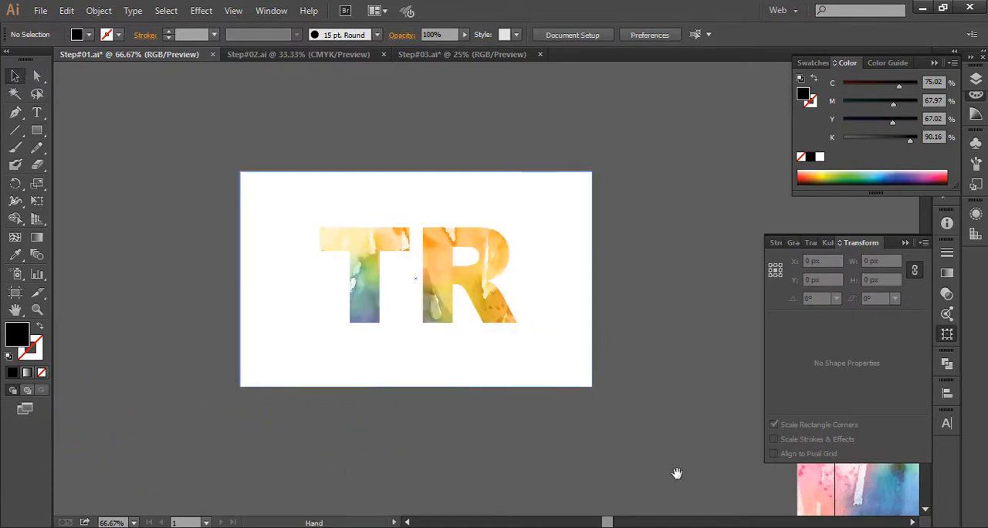
drag(679, 454, 13, 197)
drag(374, 251, 415, 387)
drag(312, 152, 495, 370)
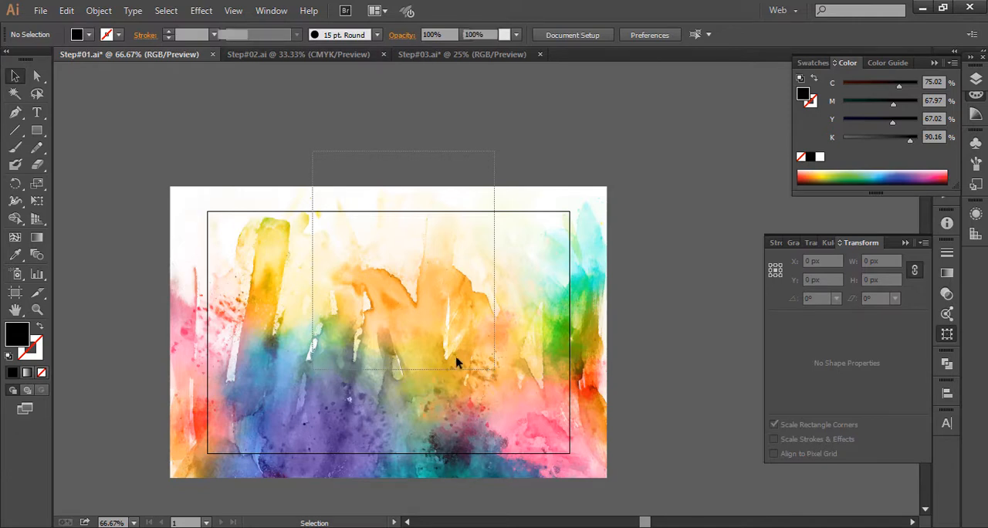
click(342, 330)
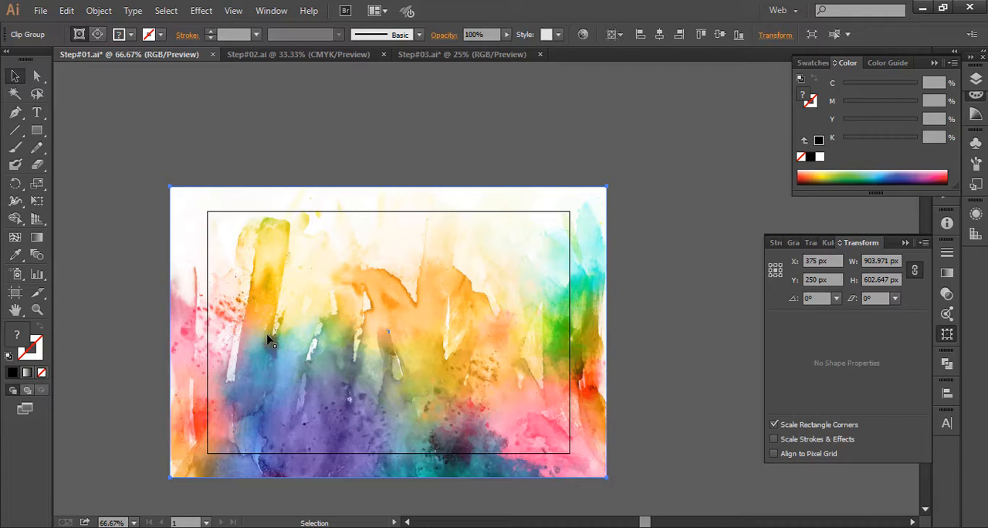
drag(485, 270, 537, 256)
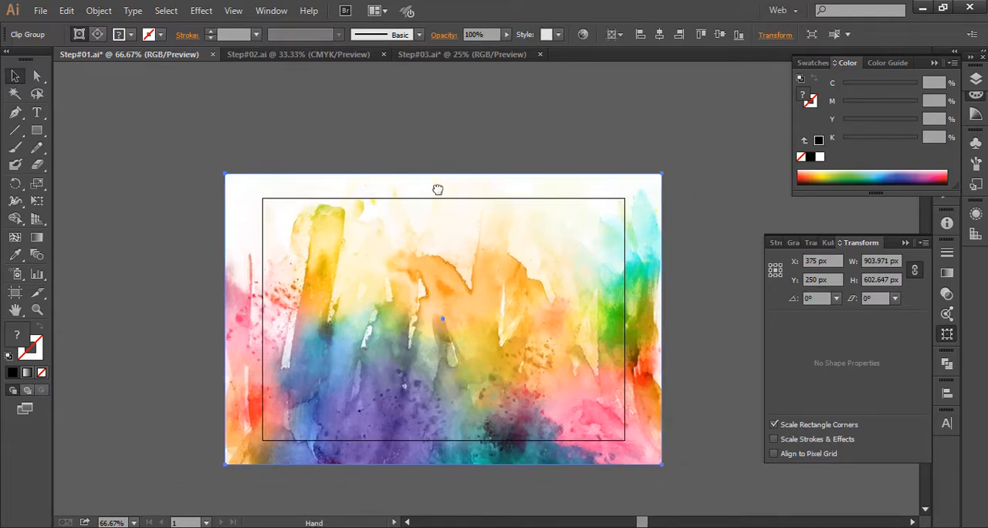
drag(437, 190, 394, 247)
key(t)
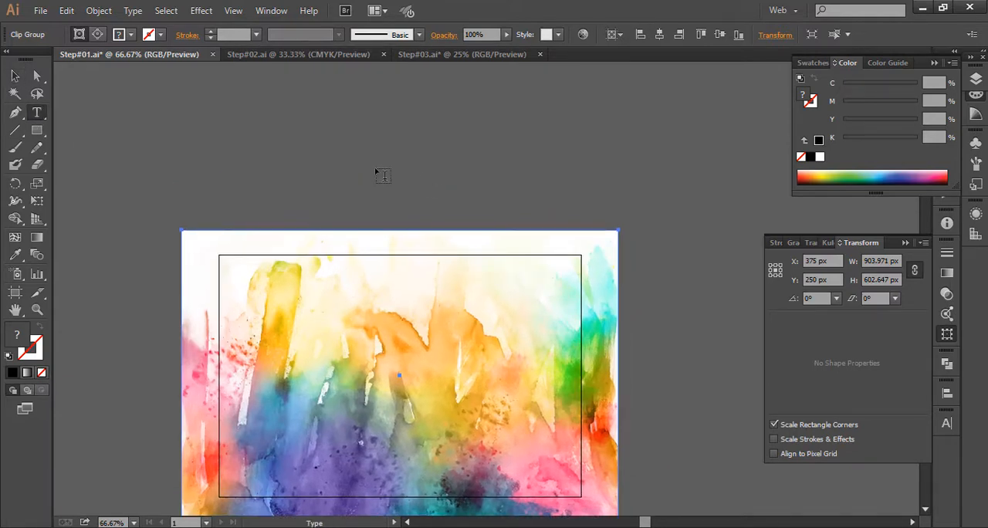
click(384, 184)
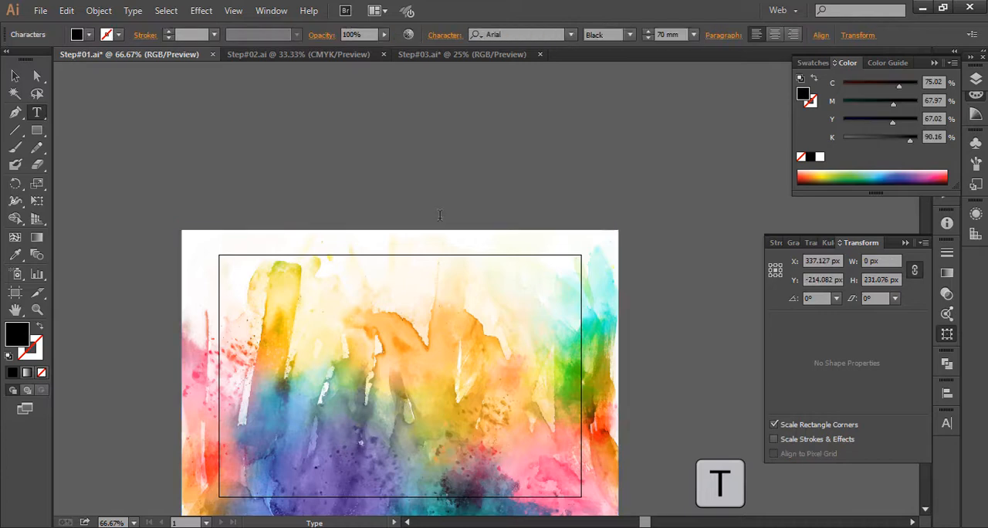
text(TR)
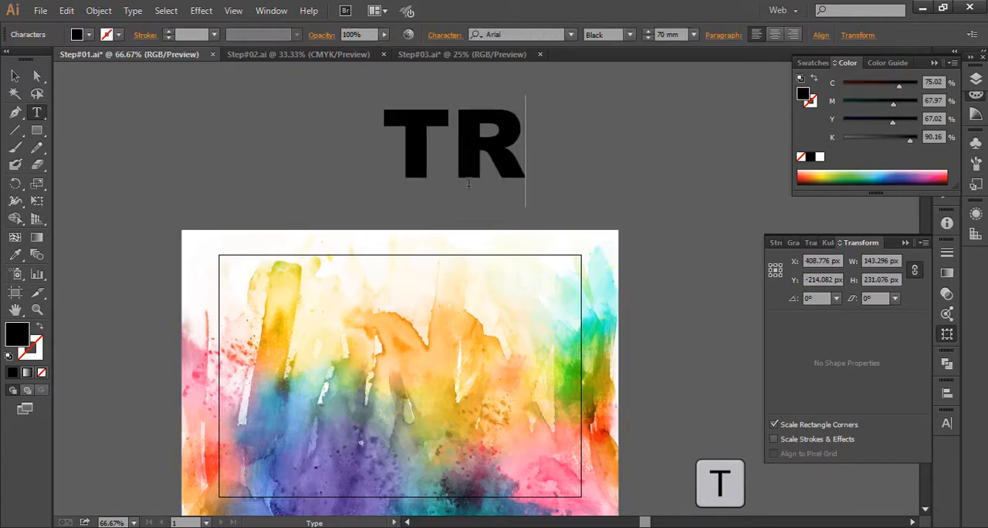
click(17, 77)
drag(477, 128, 418, 395)
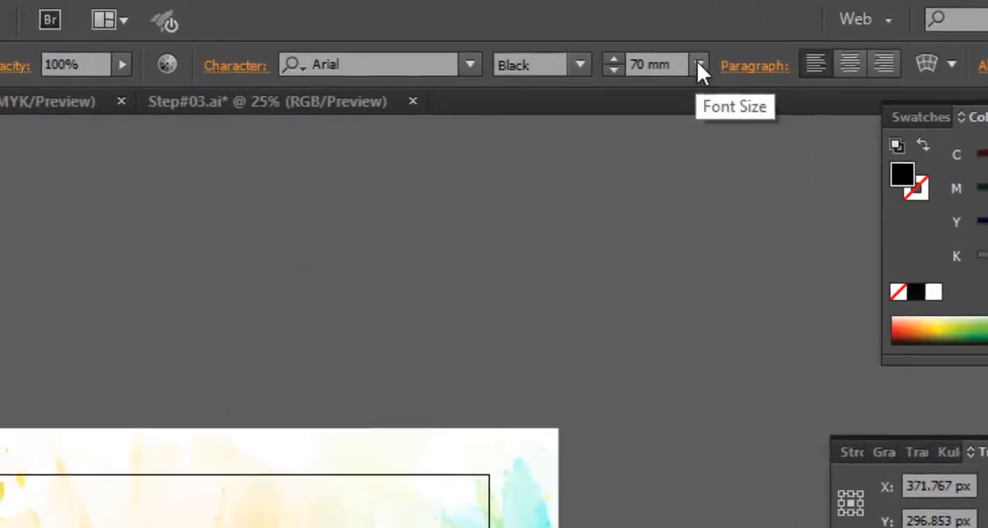
- Set the font size of the "TR" text to 80 mm
click(697, 61)
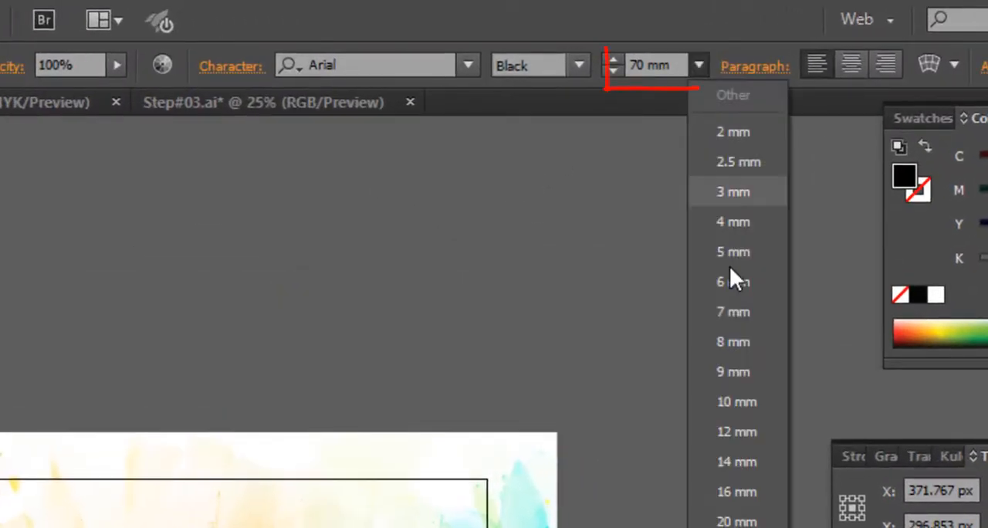
double_click(639, 64)
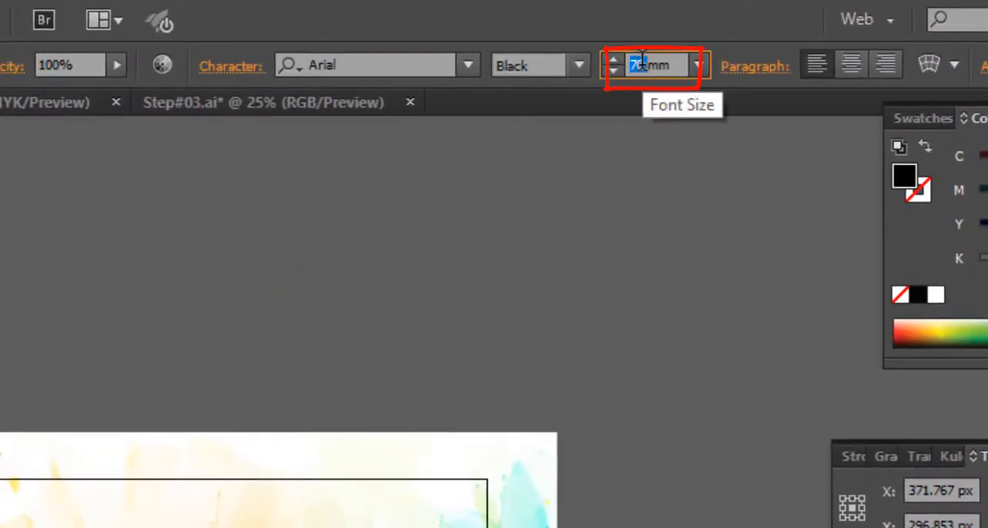
text(80)
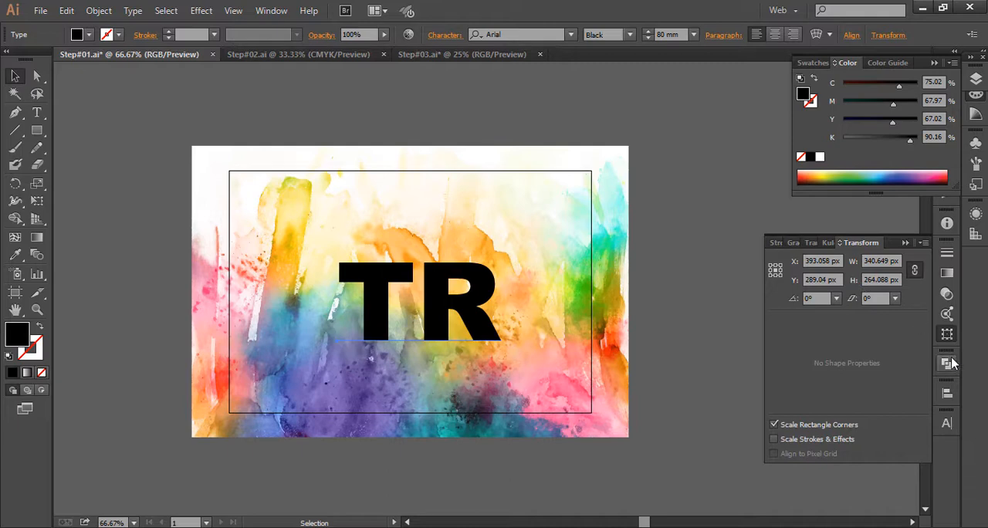
- Centre the "TR" text horizontally and vertically on the artboard, and shift it straight down by about 31 px
click(947, 393)
click(797, 419)
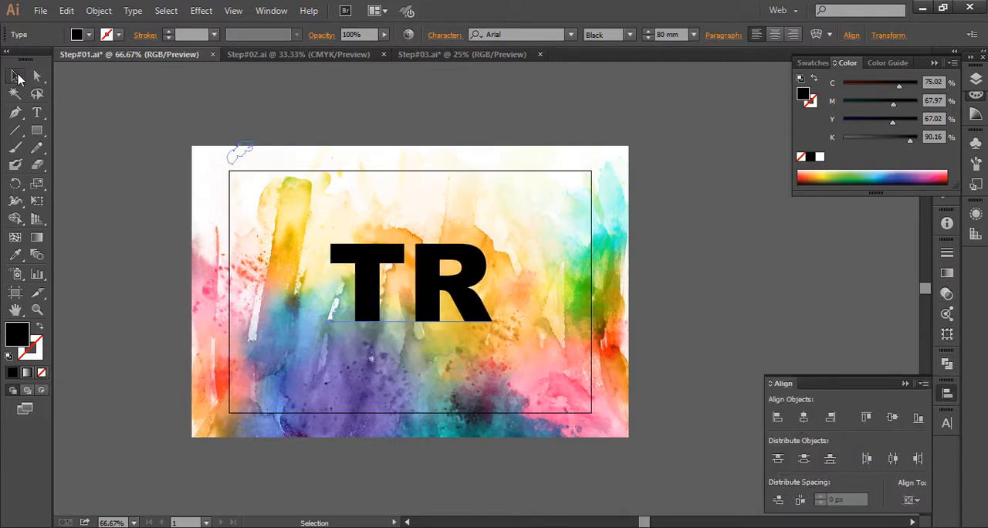
click(410, 211)
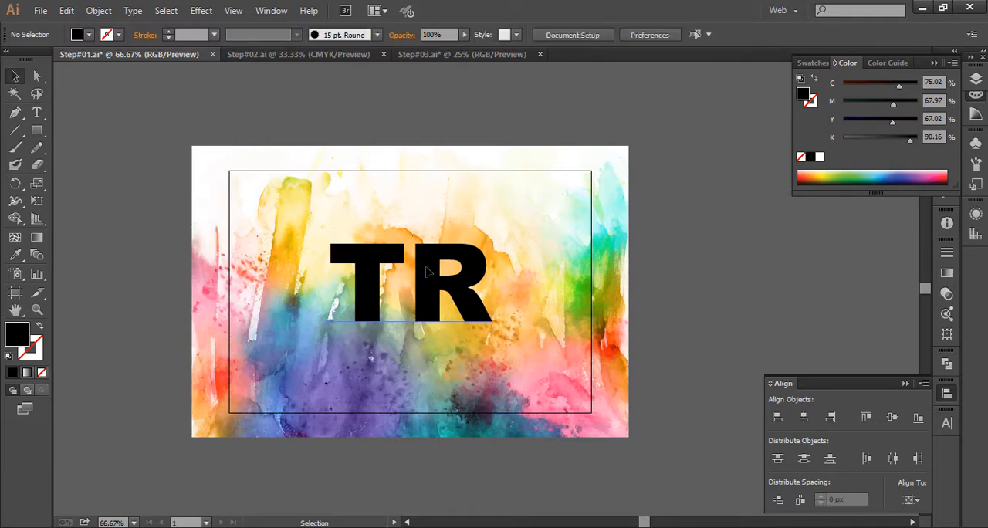
drag(426, 267, 426, 283)
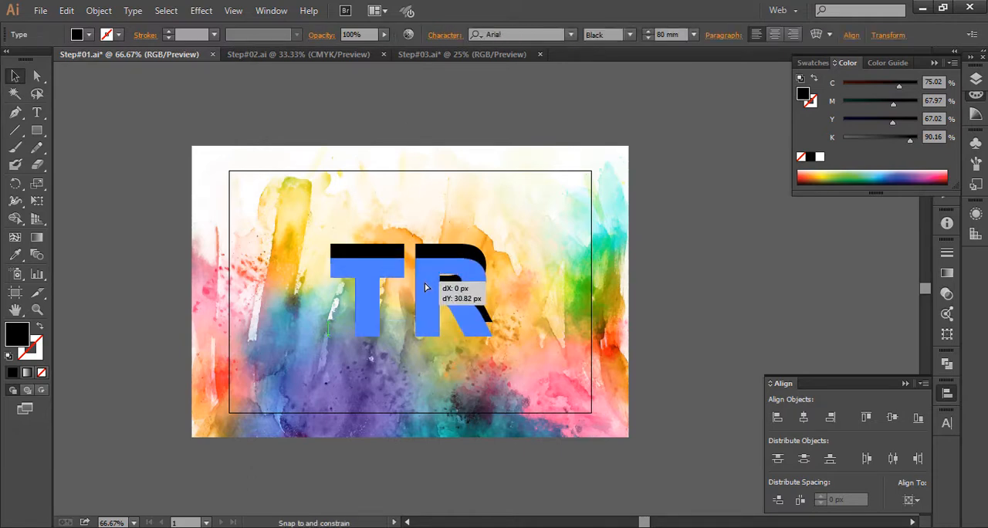
click(439, 129)
- Turn the "TR" text into a compound shape using the Pathfinder options
drag(664, 329, 613, 277)
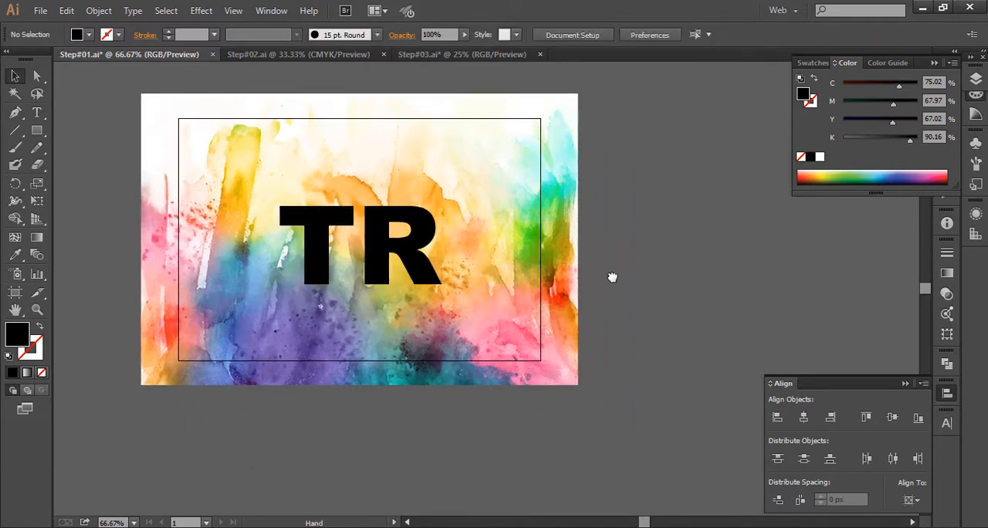
key(ctrl+a)
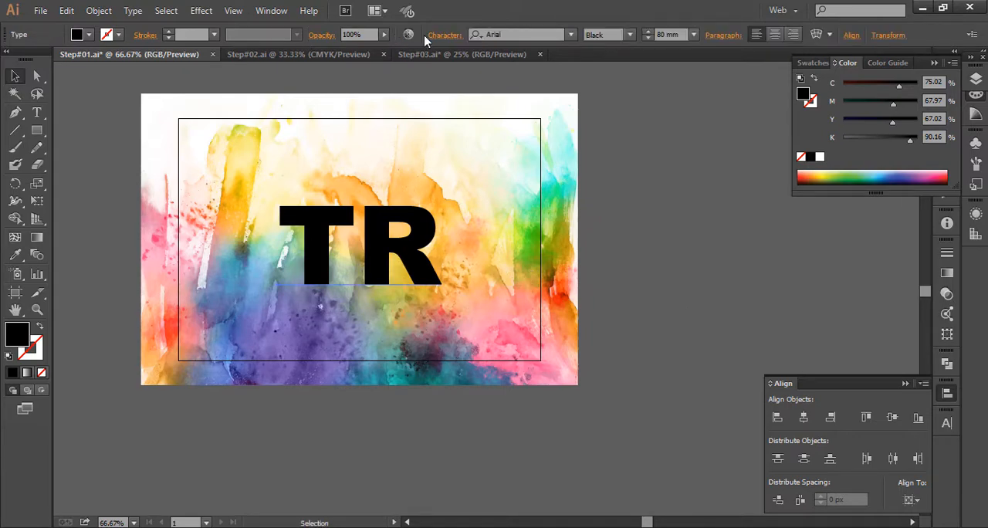
click(271, 10)
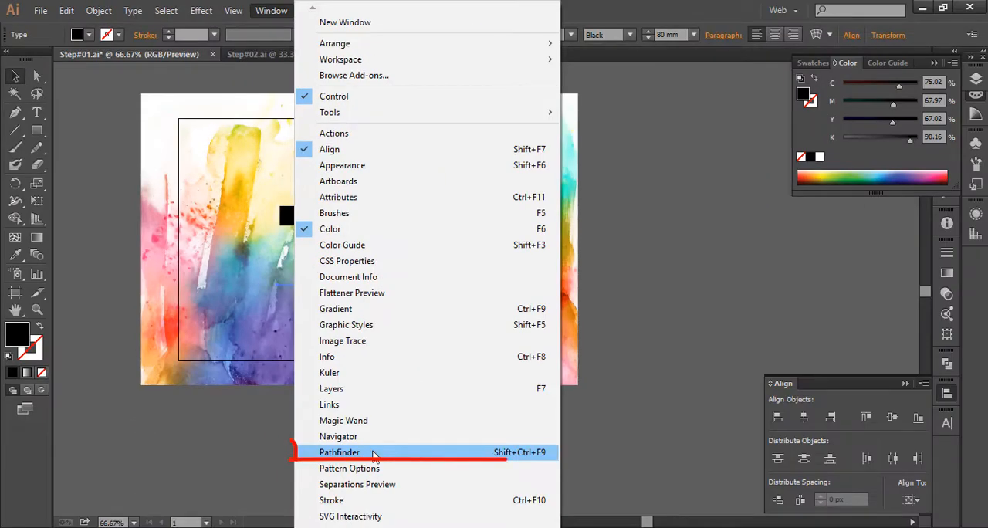
click(375, 454)
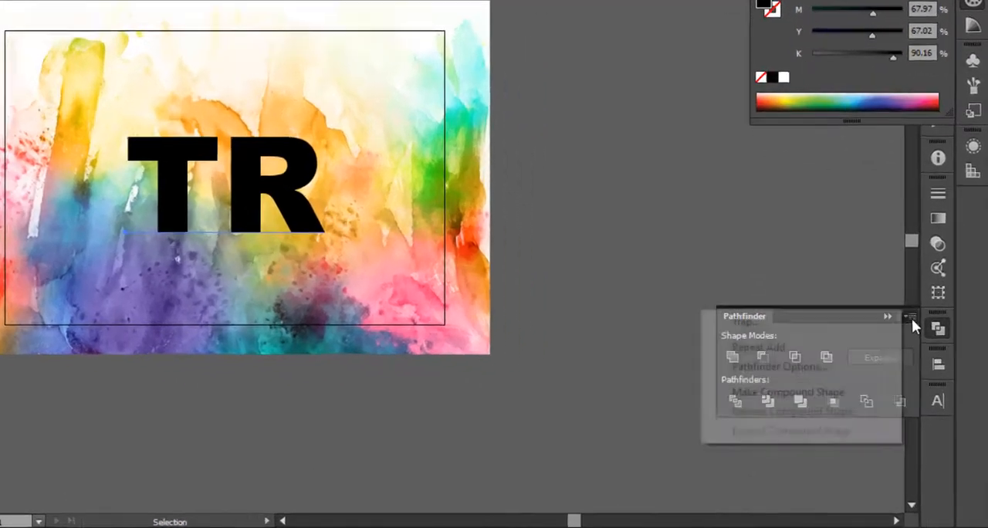
click(924, 353)
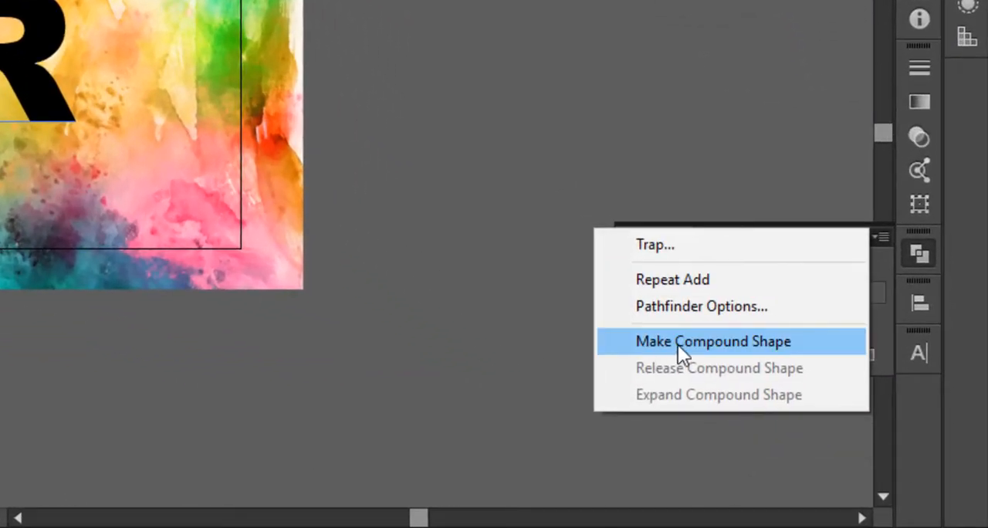
click(884, 238)
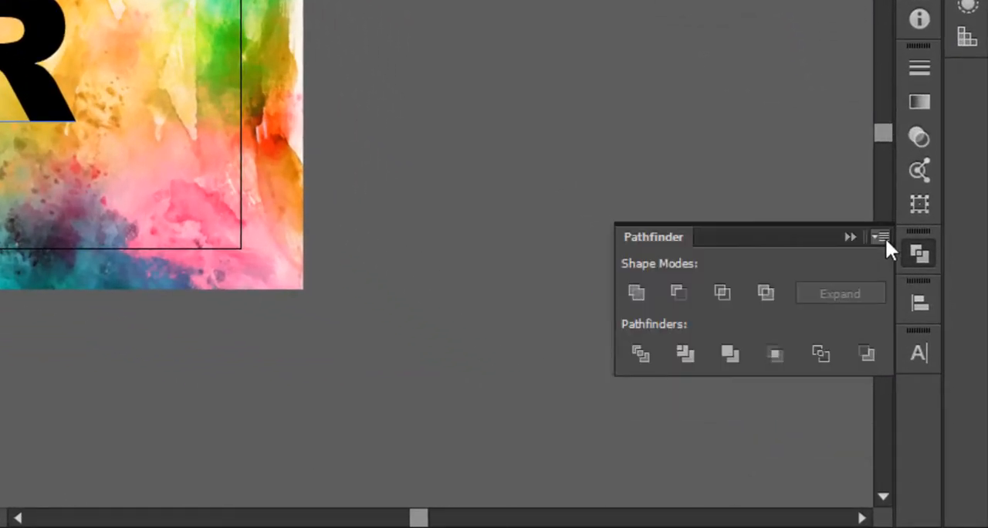
click(886, 238)
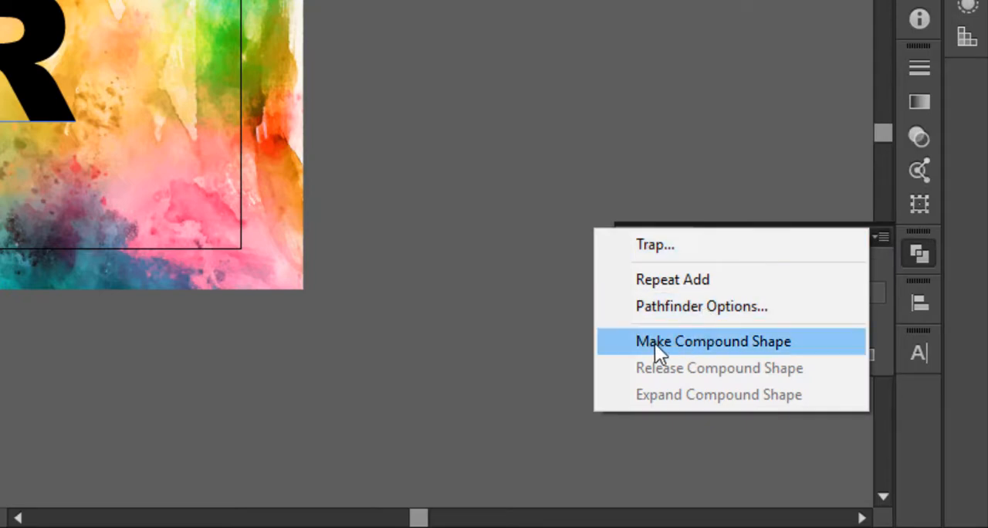
click(753, 350)
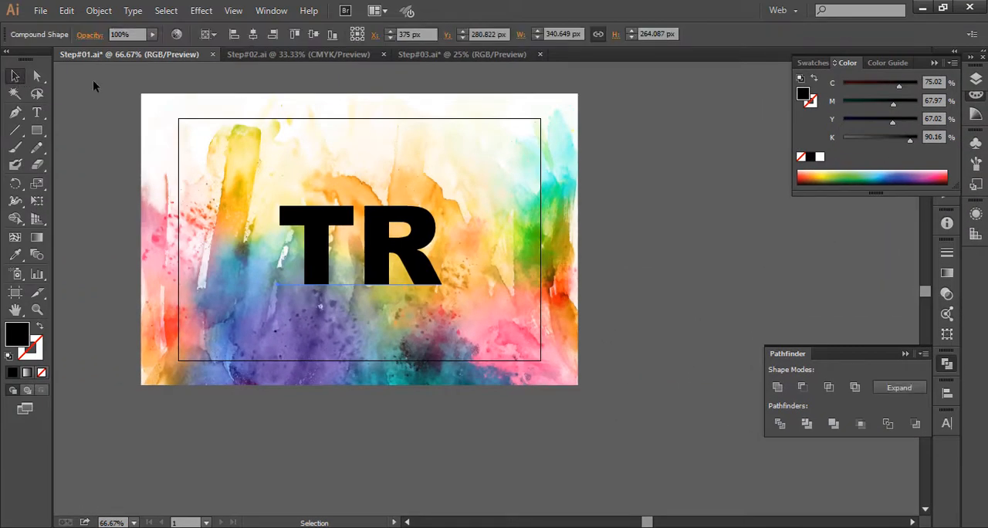
- Select the "TR" compound shape together with the watercolour image and make a clipping mask from them
drag(104, 81, 528, 331)
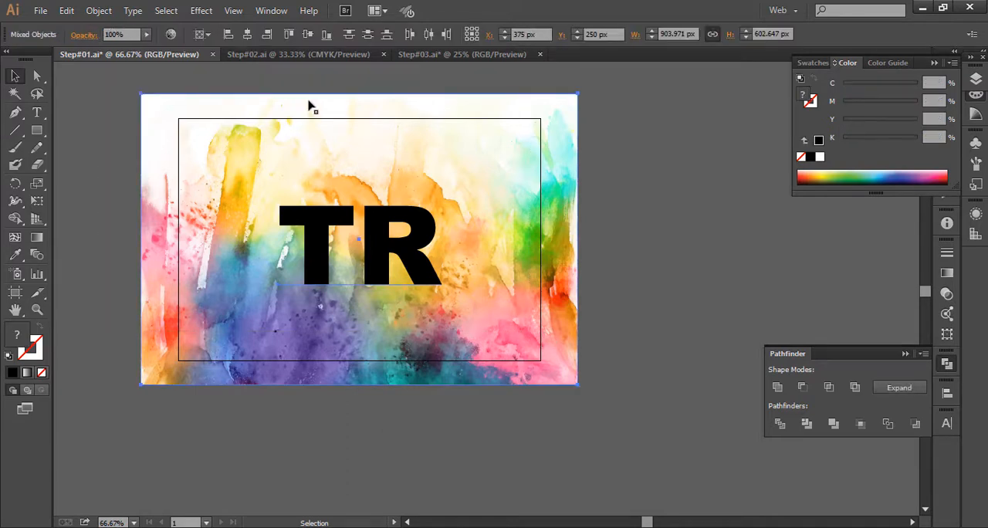
right_click(429, 204)
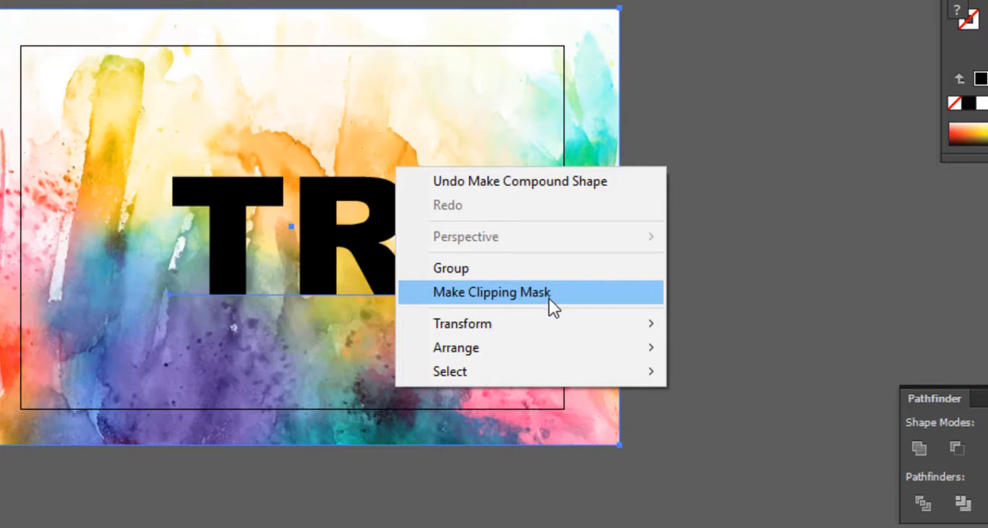
click(515, 294)
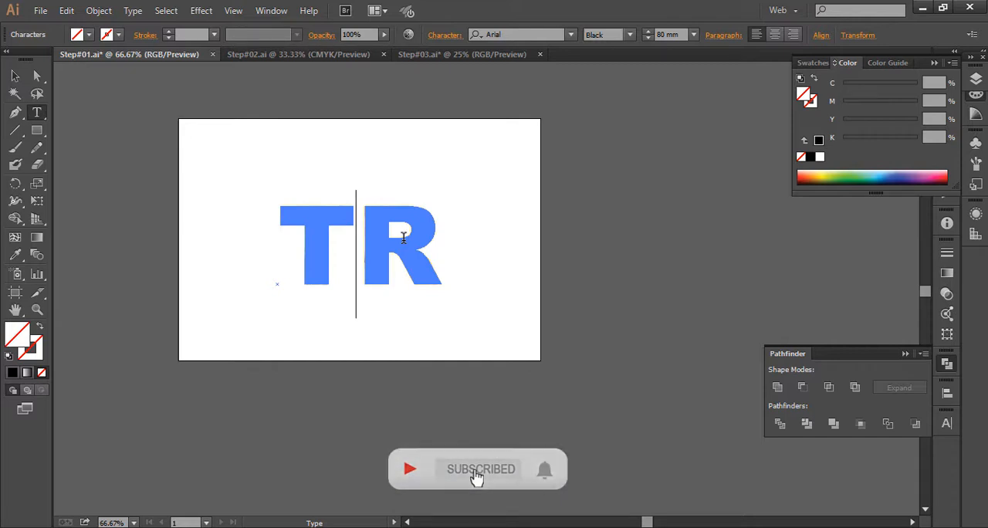
- Insert letters between the masked T and R to spell the full first name, and move the text left across the artboard
text(AN)
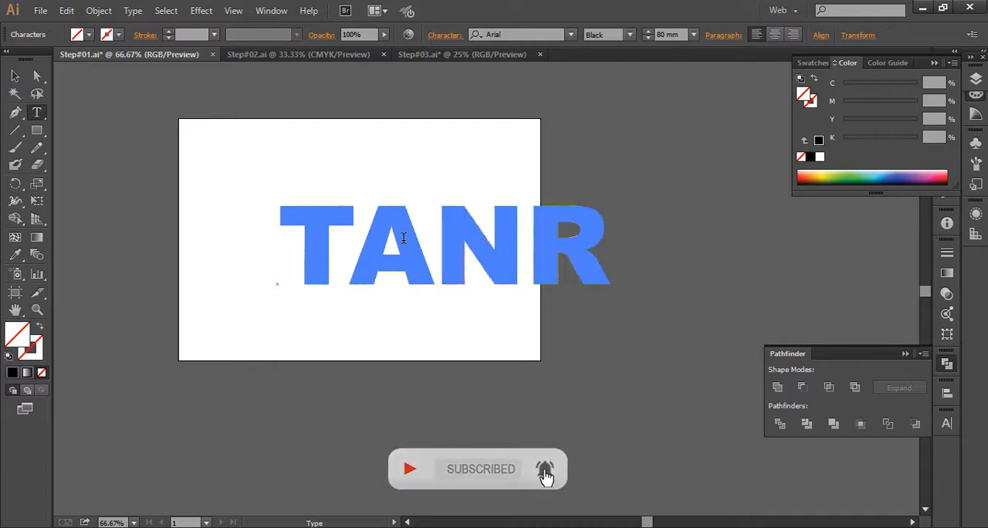
text(VI)
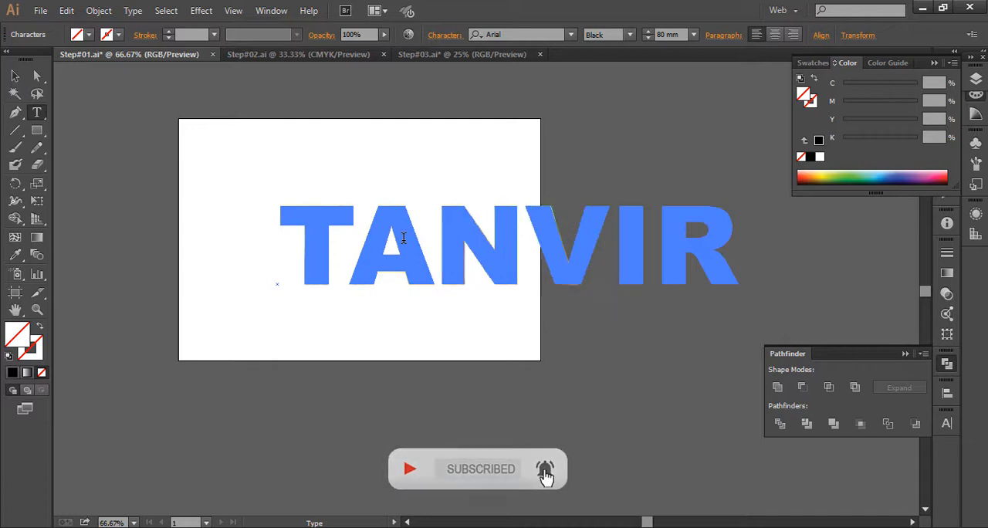
text(R)
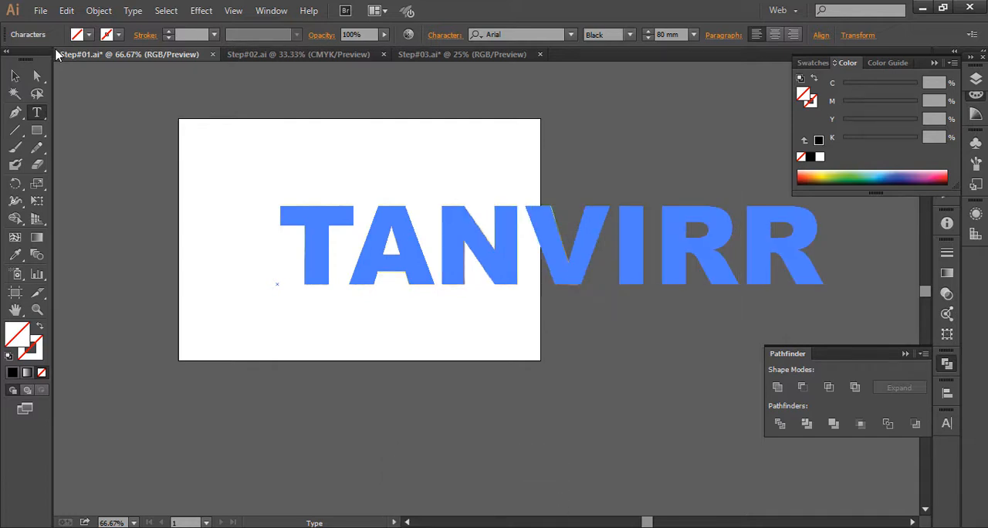
key(Delete)
click(15, 76)
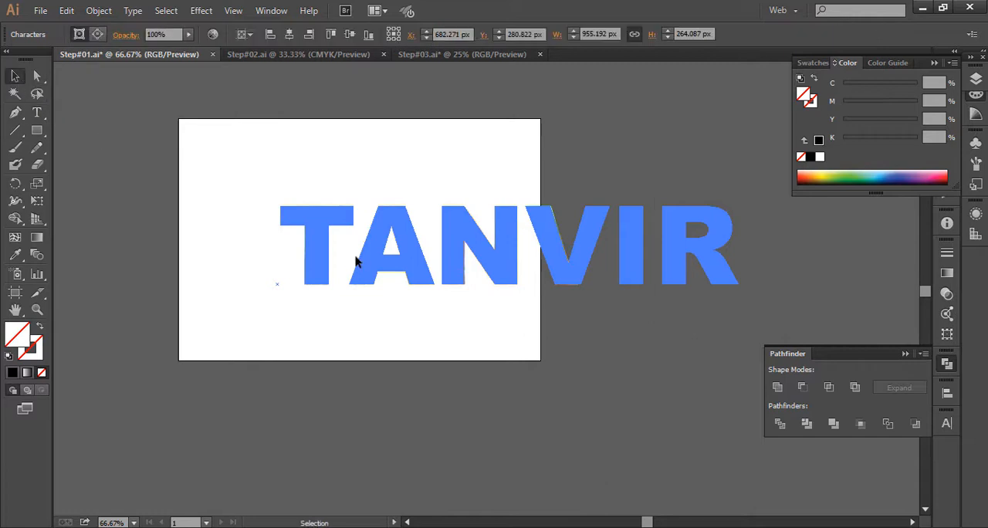
drag(318, 271, 261, 265)
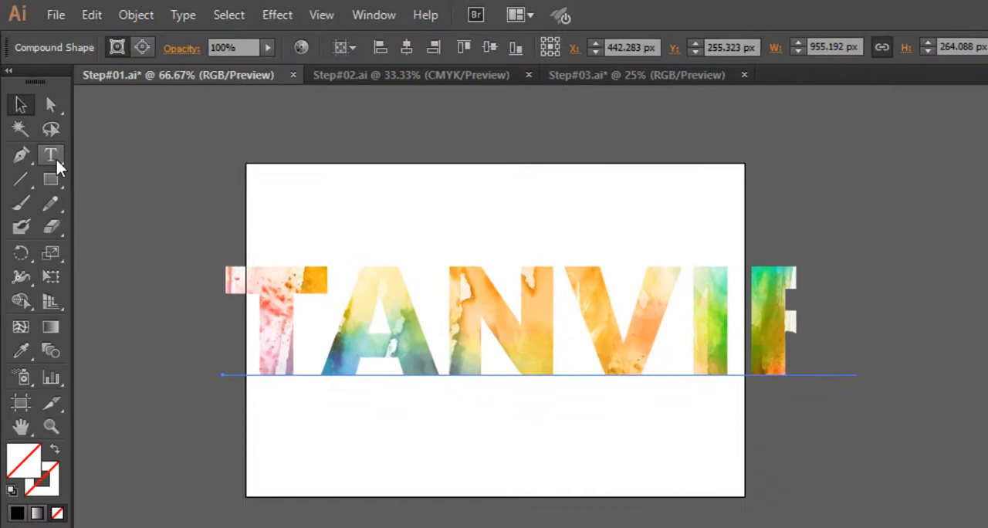
click(40, 122)
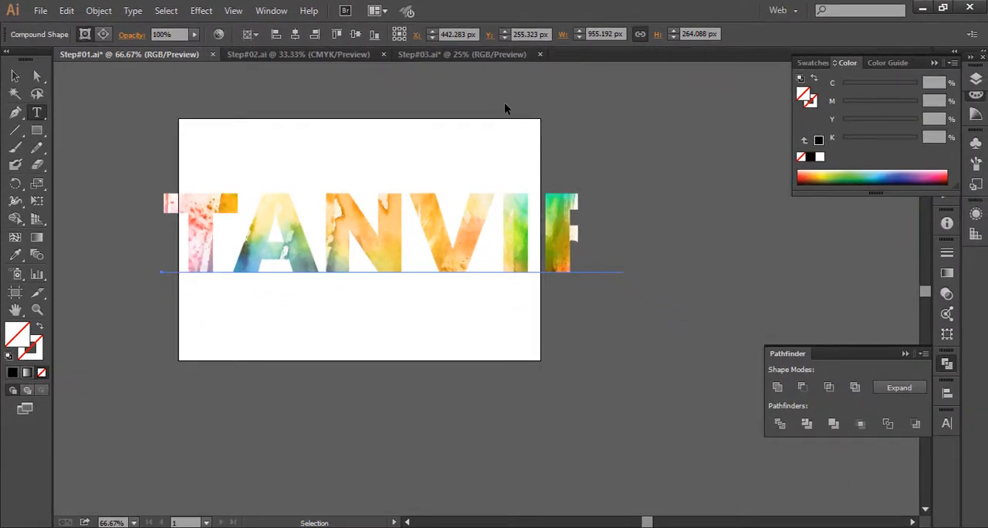
- Set the font size of the masked name text to 60 mm in the character settings
key(ctrl+t)
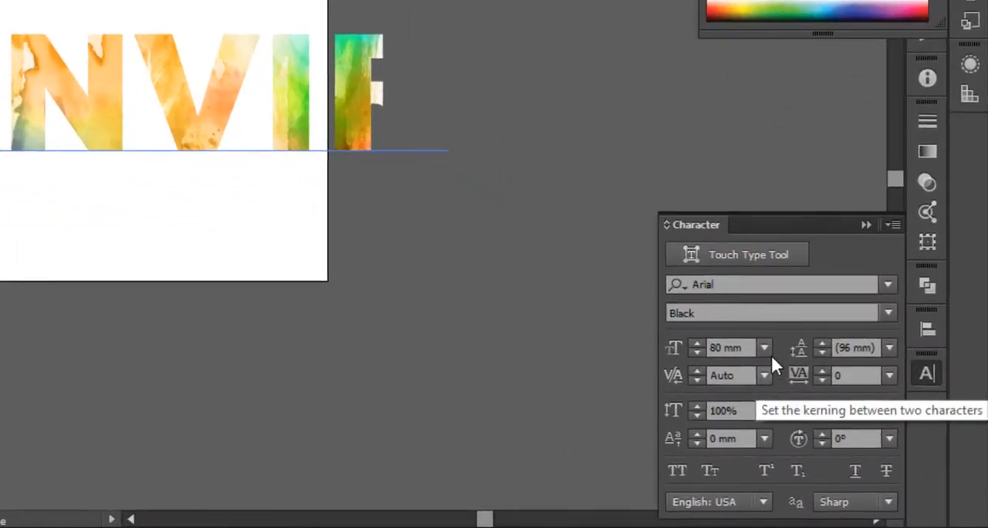
click(764, 347)
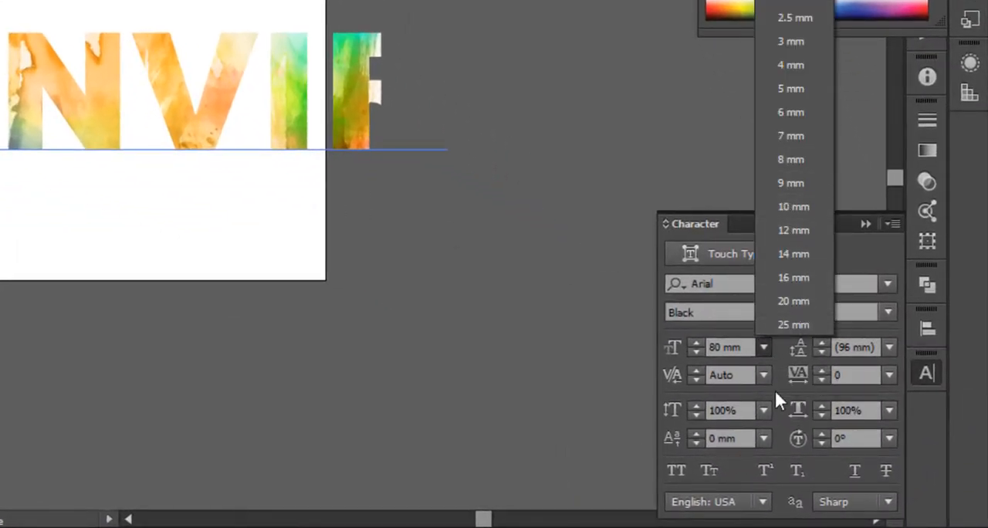
double_click(722, 348)
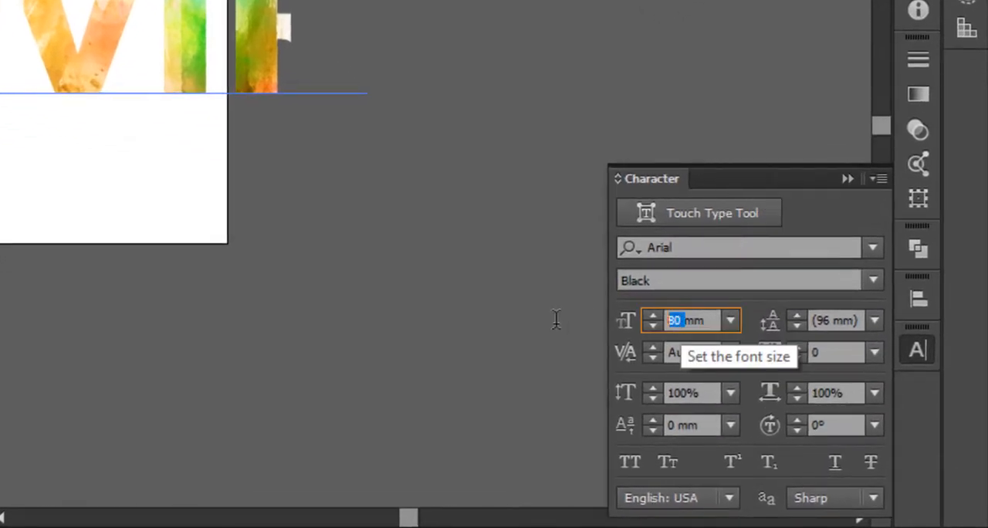
text(60)
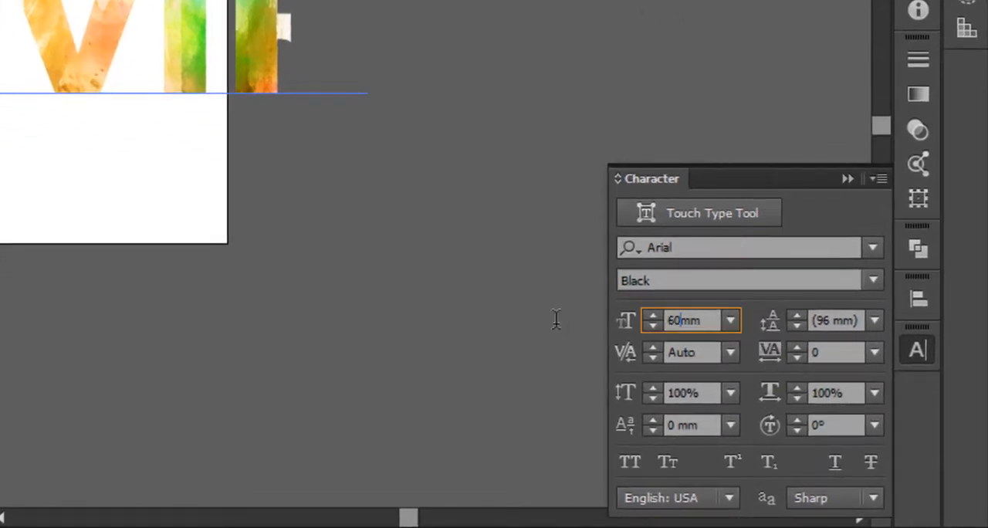
key(Return)
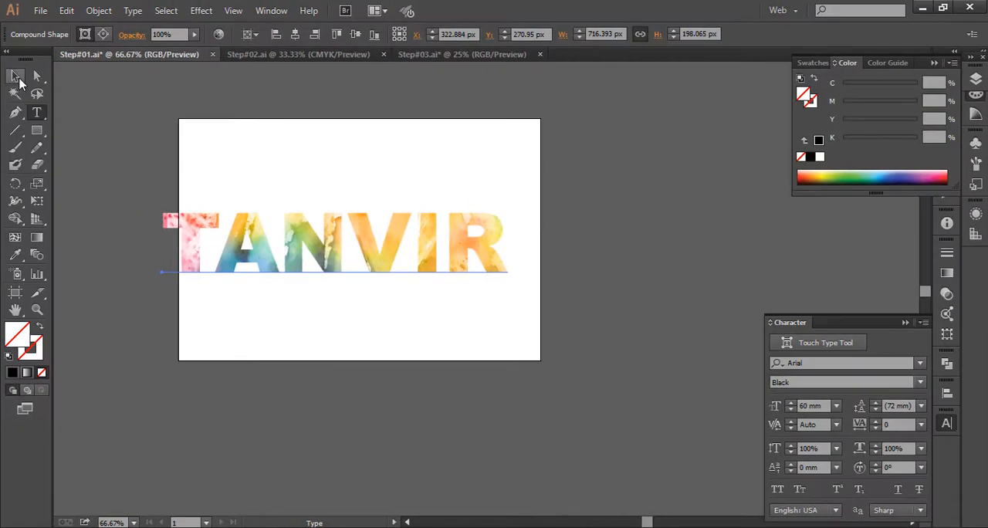
- Move the masked name text onto the artboard, centre it horizontally and vertically on the artboard, and deselect it
click(16, 78)
drag(222, 253, 240, 255)
click(947, 393)
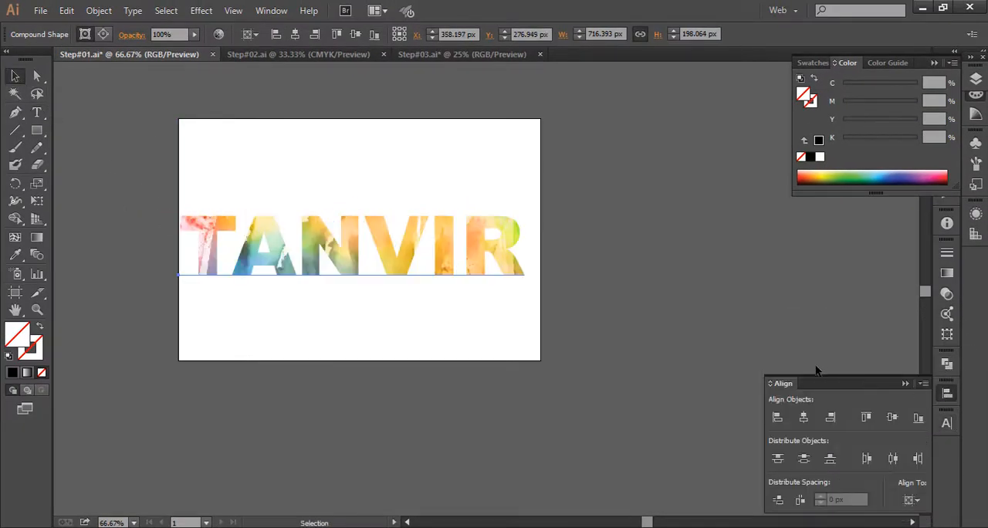
click(893, 417)
click(893, 416)
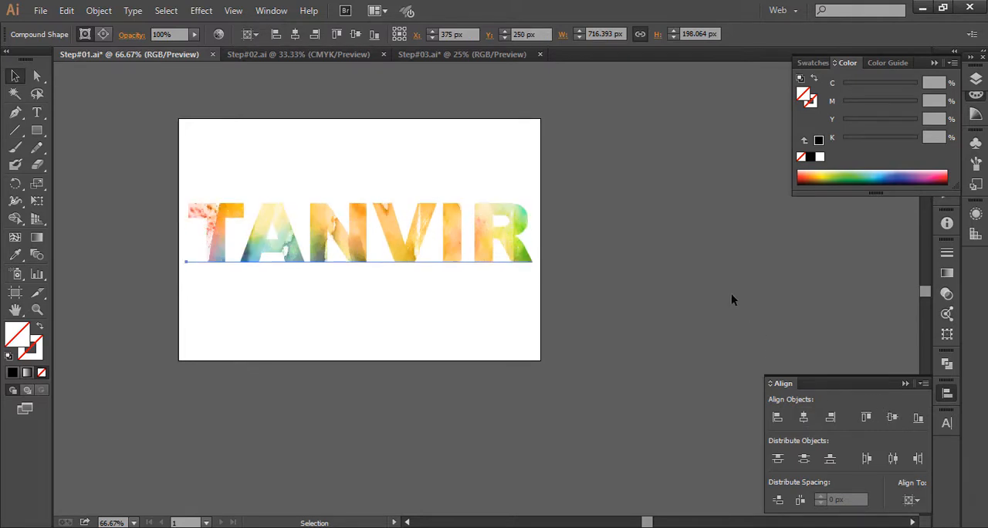
click(625, 204)
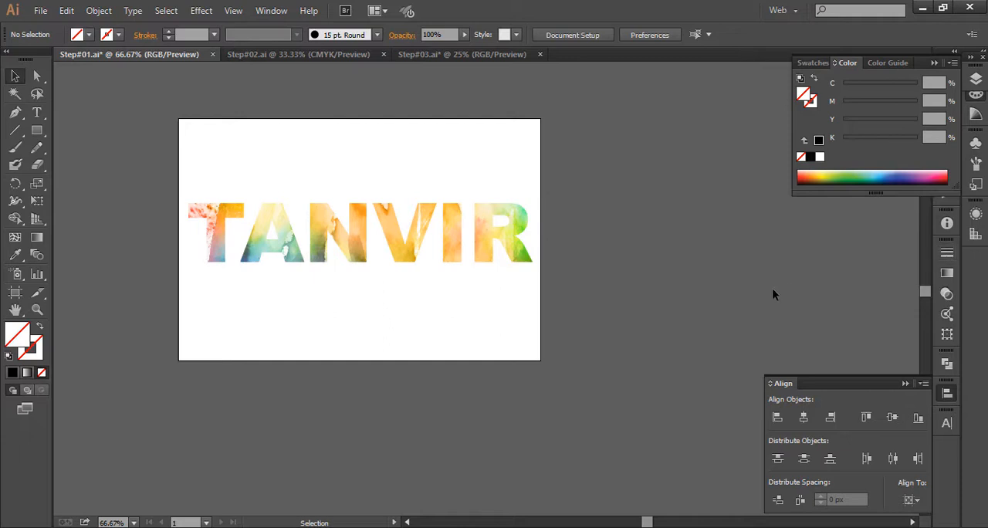
- Switch to the Step#02.ai document and draw a teal hexagon with the Polygon tool in the empty area beside the artboard
click(296, 56)
key(ctrl+a)
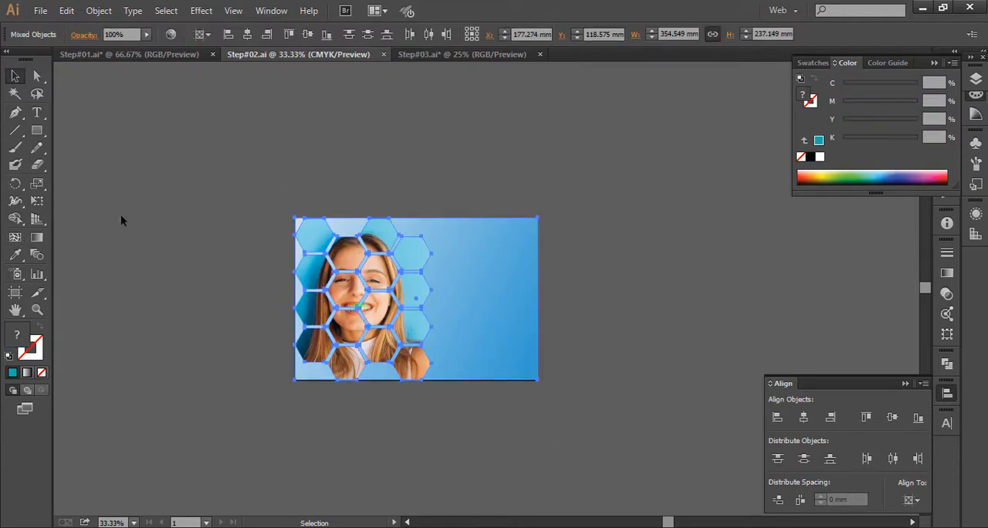
click(36, 130)
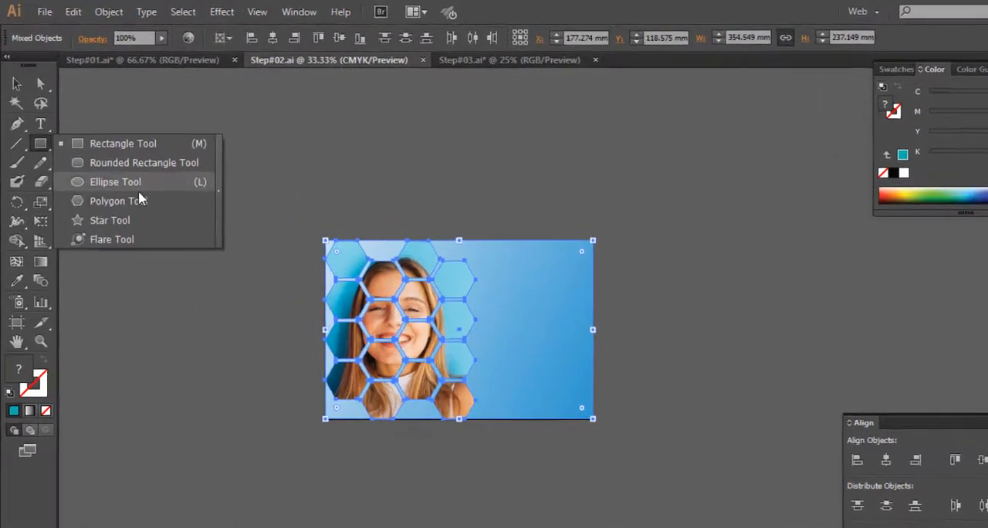
click(176, 201)
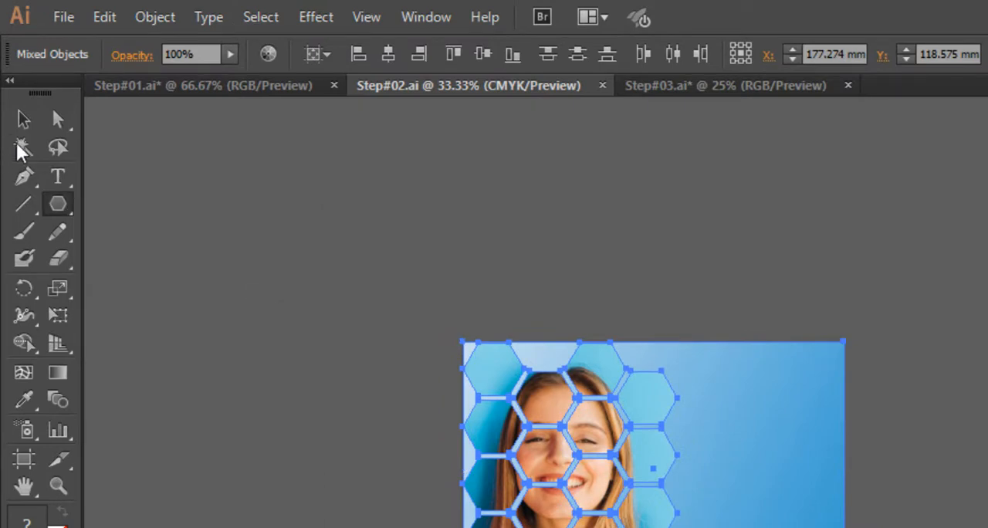
click(23, 120)
click(506, 273)
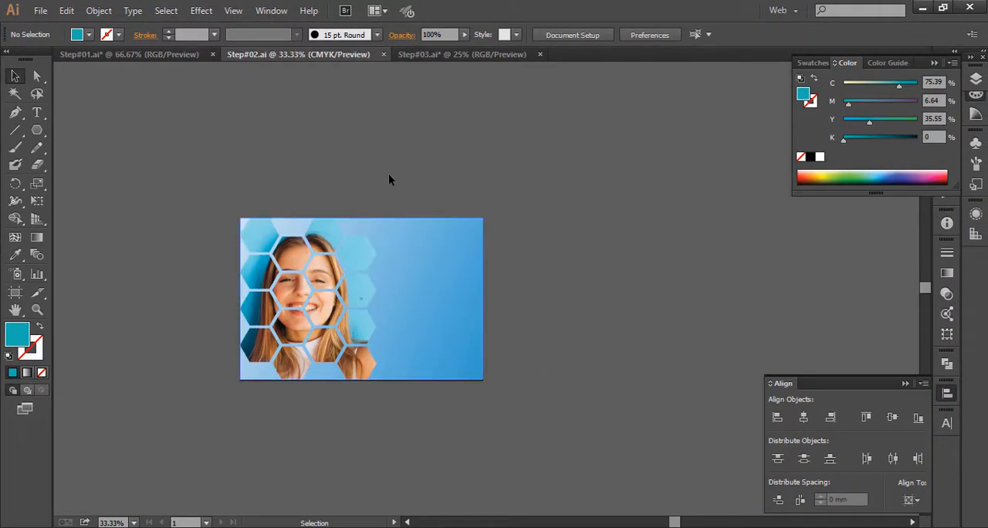
drag(525, 366, 317, 382)
drag(291, 348, 180, 317)
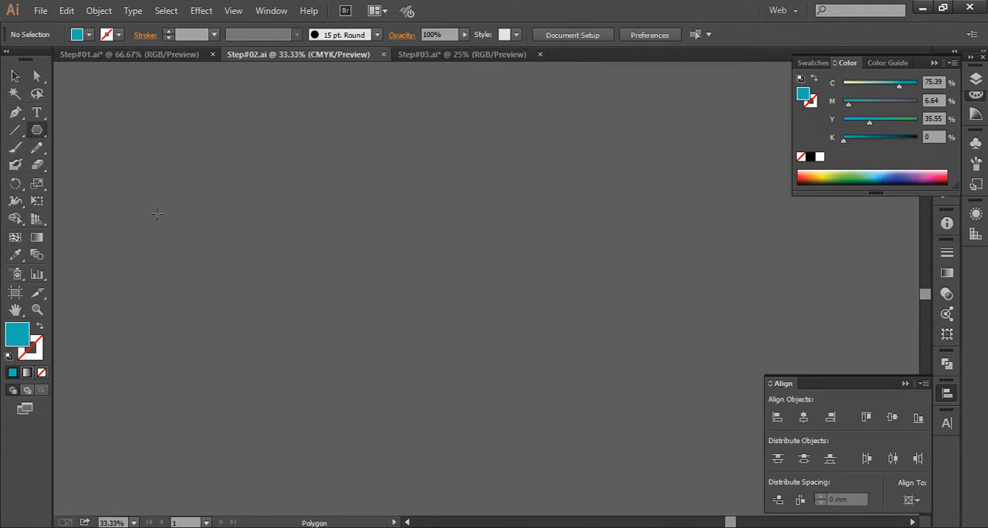
mouse_move(164, 223)
mouse_down()
mouse_move(213, 270)
mouse_move(200, 260)
mouse_up()
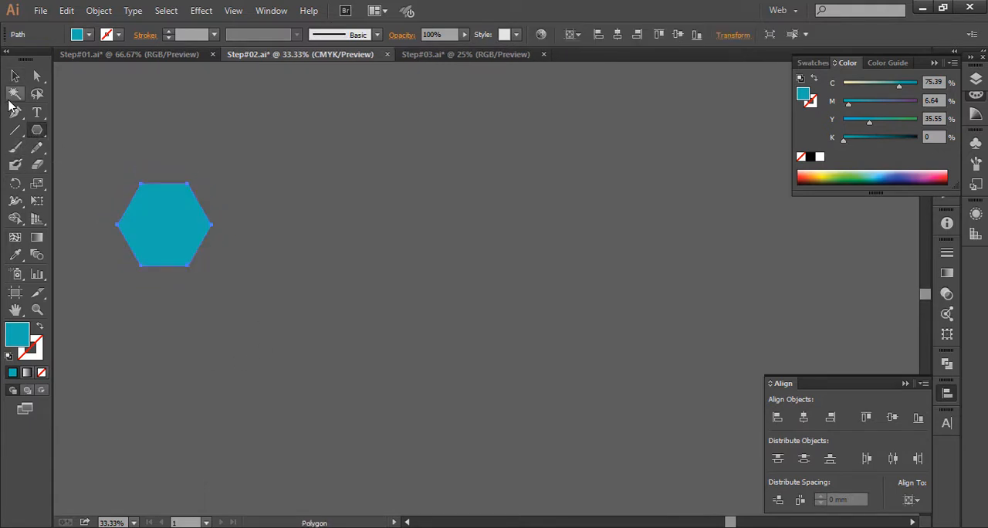
- Duplicate the teal hexagon straight below itself, leaving a narrow gap between the two
click(15, 79)
drag(323, 209, 448, 219)
drag(326, 308, 268, 308)
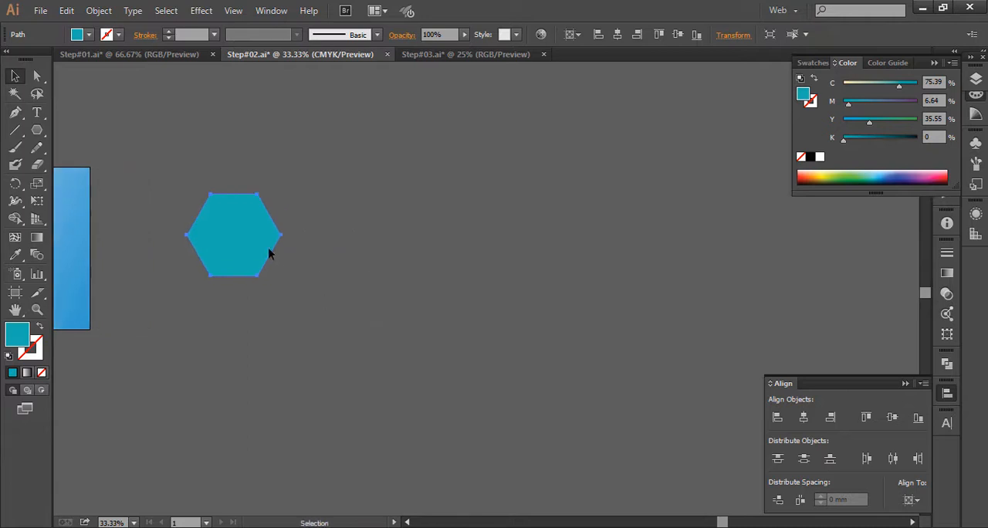
drag(255, 235, 483, 271)
drag(430, 243, 257, 239)
drag(316, 272, 354, 249)
key(z)
mouse_move(239, 177)
mouse_down()
mouse_move(471, 344)
mouse_move(298, 328)
mouse_up()
alt+click(444, 328)
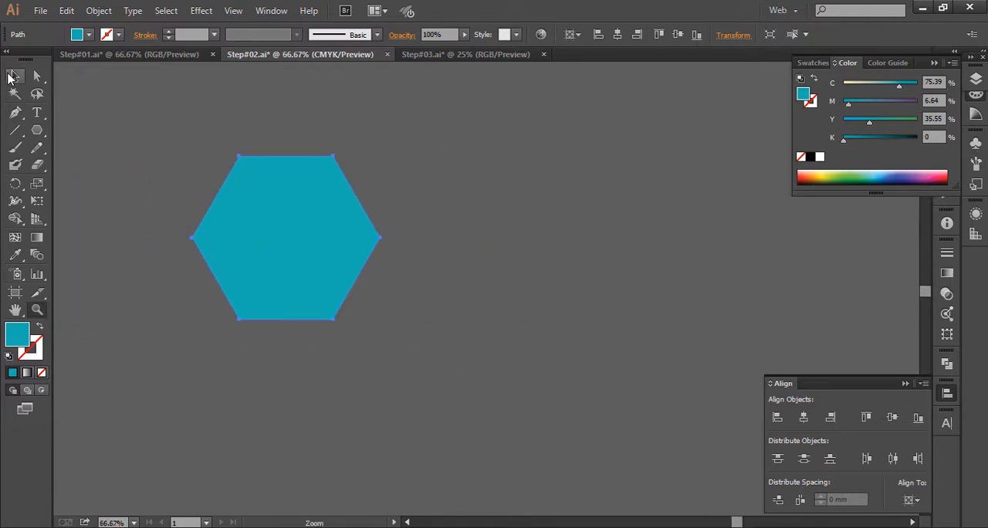
drag(319, 226, 345, 390)
key(z)
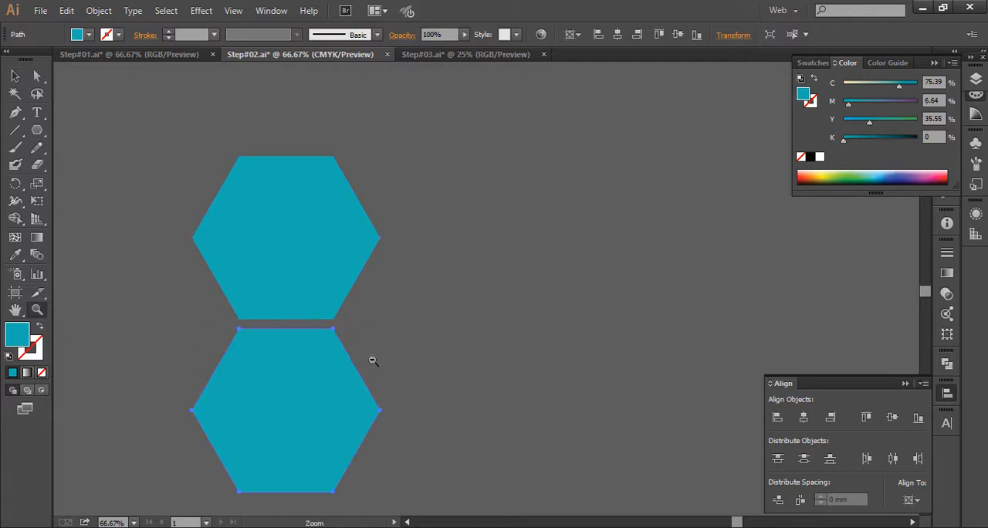
alt+click(388, 357)
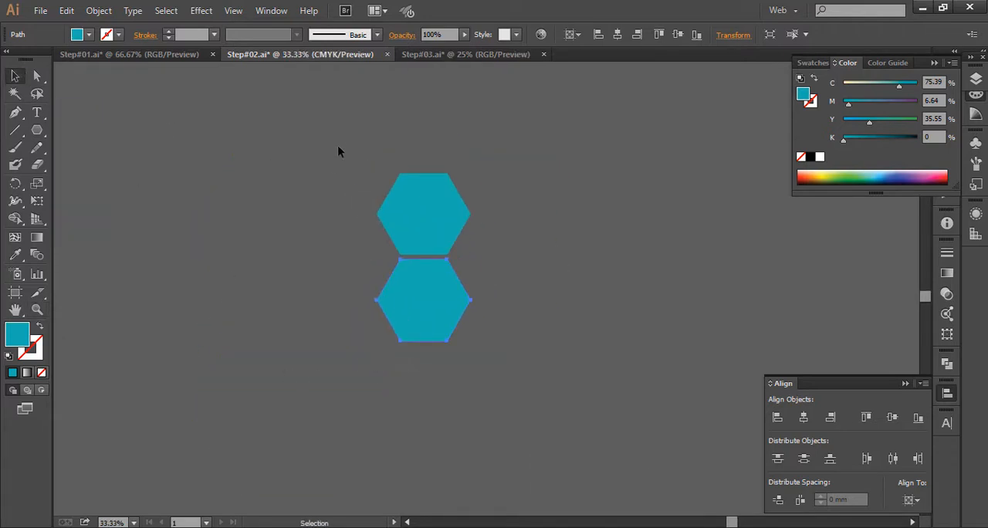
- Duplicate the hexagon pair below to make a column of four, and distribute all four evenly by their vertical centres
drag(425, 297, 443, 394)
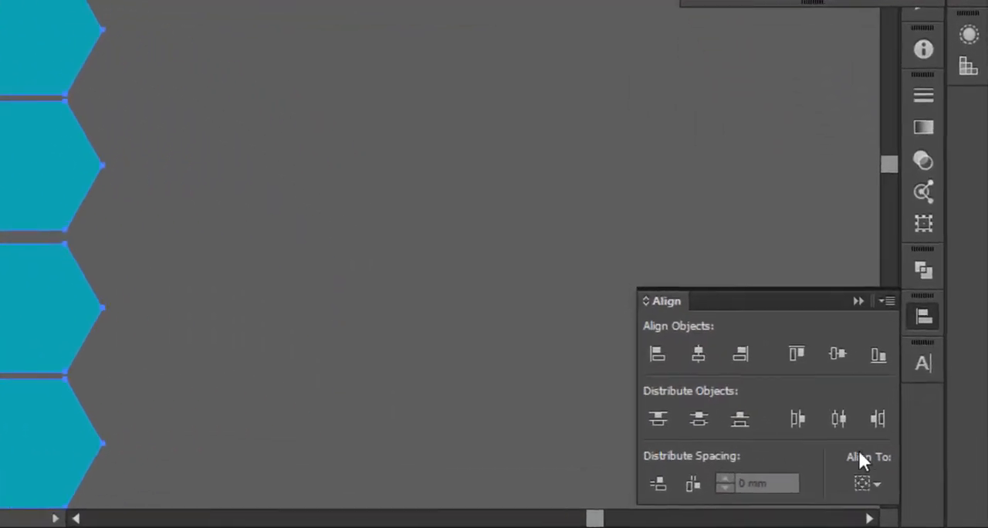
click(913, 501)
click(803, 402)
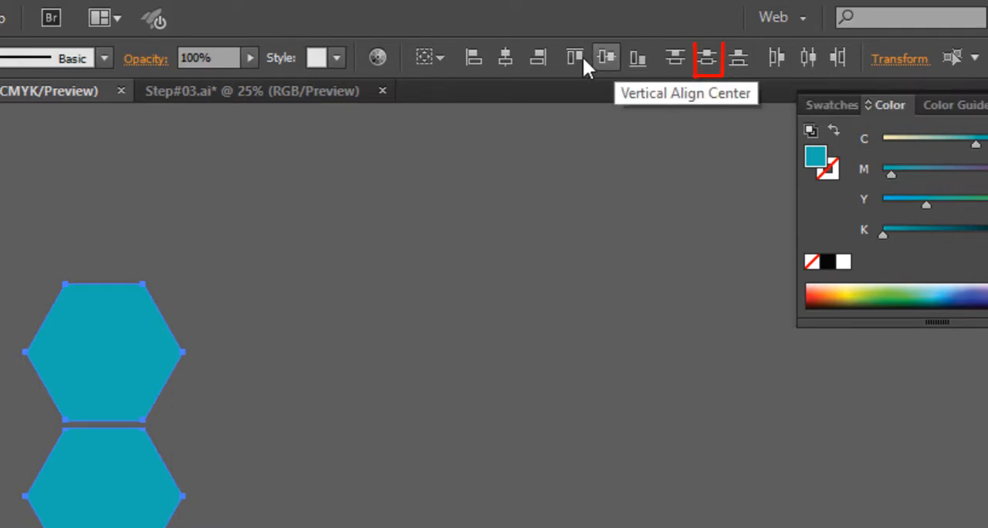
click(707, 59)
click(508, 335)
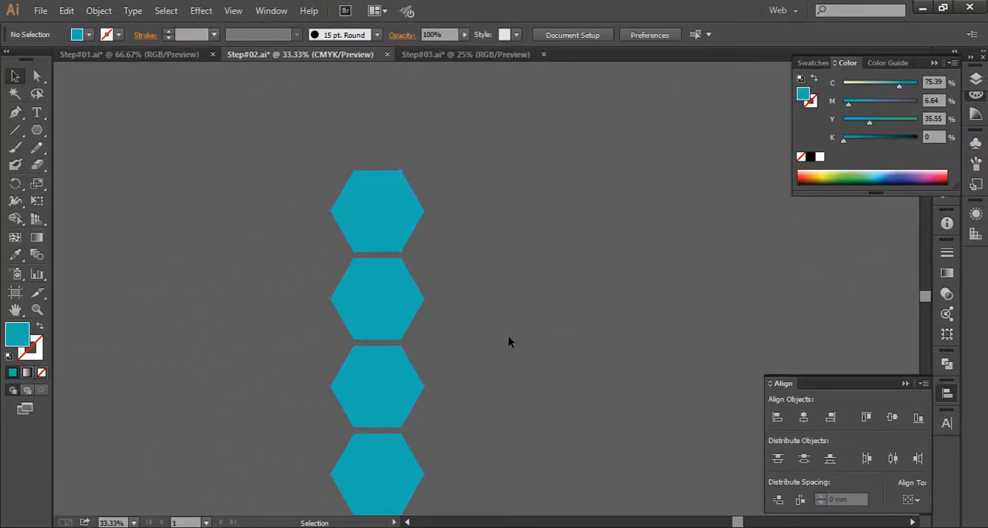
- Duplicate the column of four hexagons to its right, shifted half a hexagon down so the two columns interlock
drag(445, 308, 435, 218)
key(ctrl+a)
drag(359, 139, 435, 184)
drag(481, 150, 450, 199)
click(454, 244)
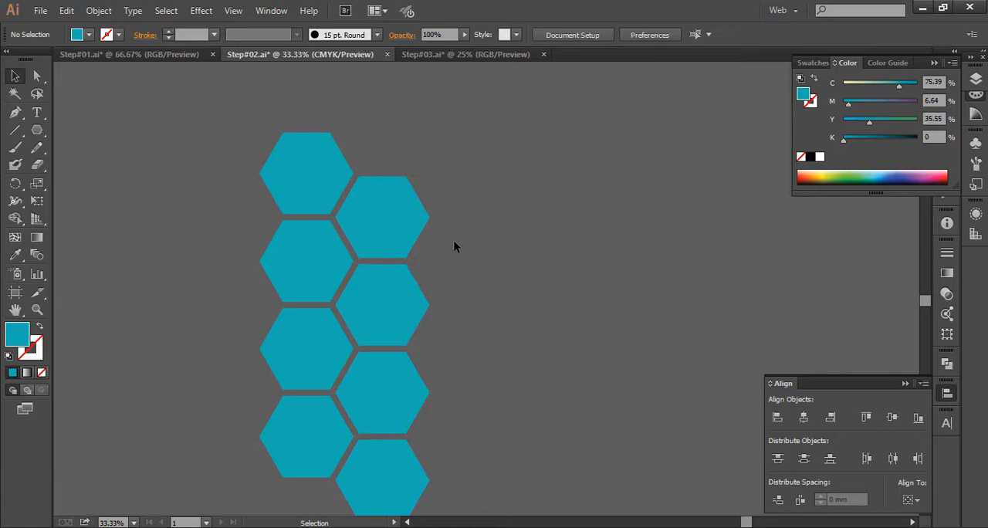
- Group the four hexagons of the first column, and group the second column's four hexagons separately
click(387, 207)
drag(296, 482, 296, 483)
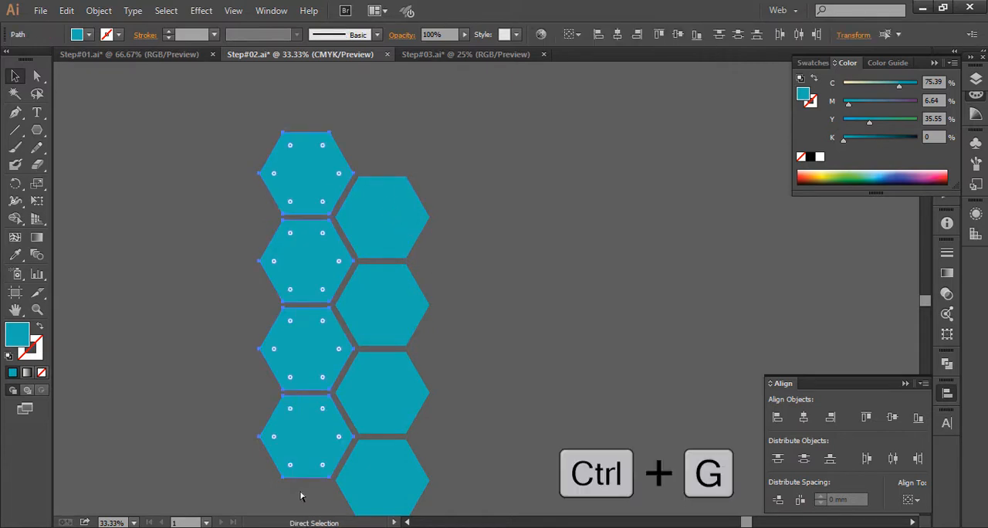
key(ctrl+g)
drag(493, 150, 407, 488)
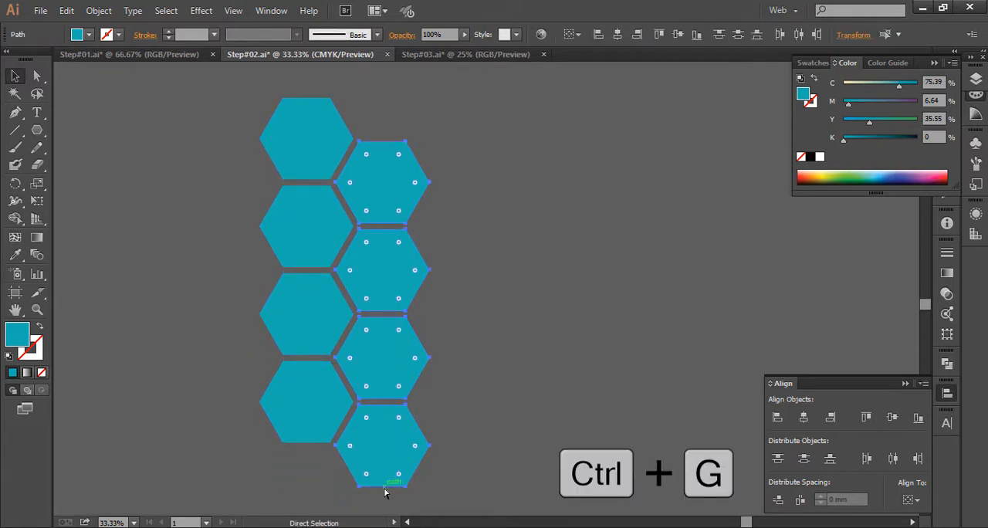
click(543, 245)
- Duplicate both grouped hexagon columns to the right to form a four-column honeycomb
key(ctrl+a)
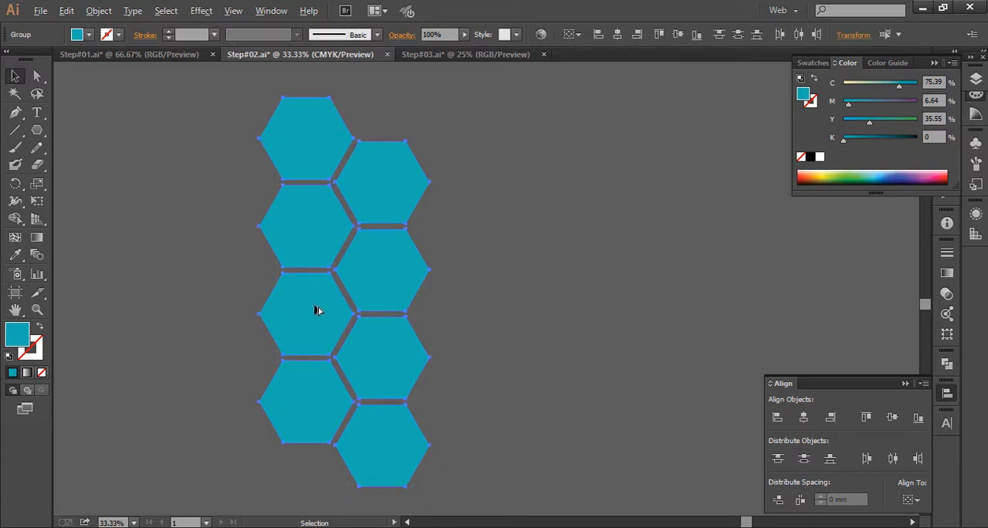
drag(317, 311, 466, 331)
click(691, 344)
drag(554, 374, 468, 432)
- Select the entire four-column honeycomb, change its fill to white, and deselect it
drag(561, 130, 147, 521)
drag(260, 414, 291, 355)
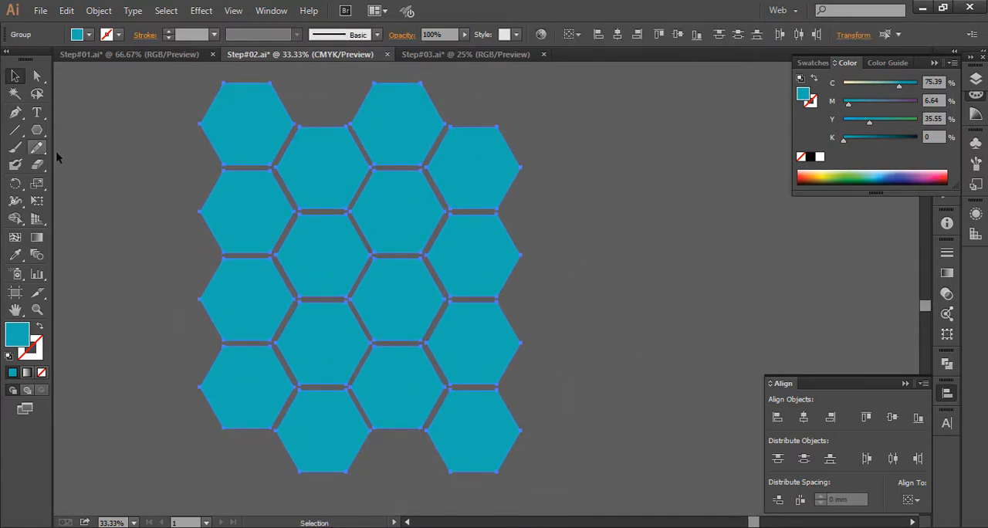
click(820, 157)
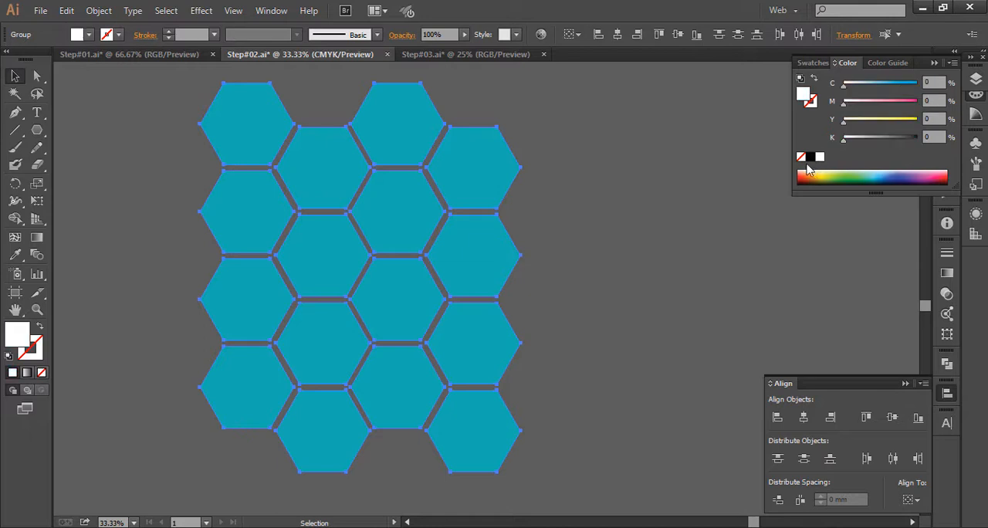
click(656, 262)
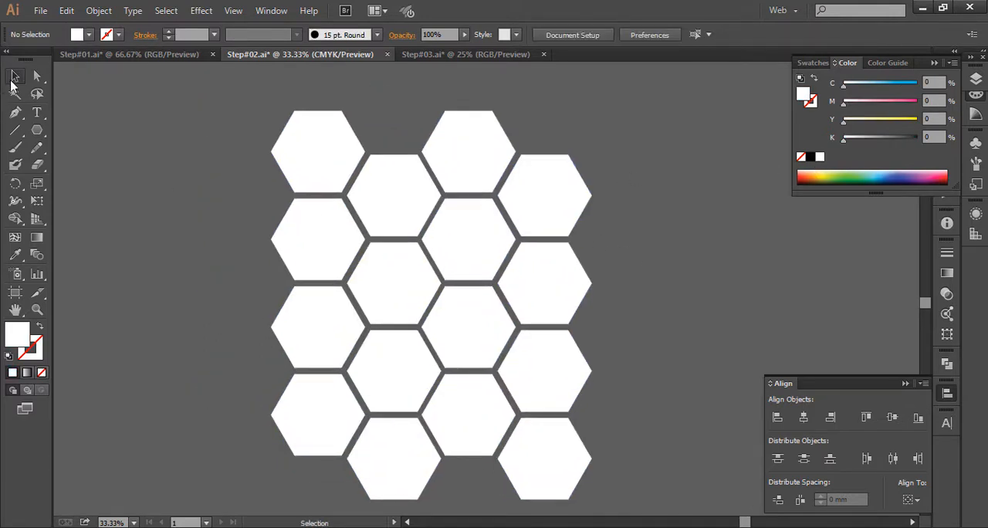
- Select the four hexagon column groups and distribute them evenly by their horizontal centres
click(336, 166)
shift+click(382, 180)
shift+click(503, 156)
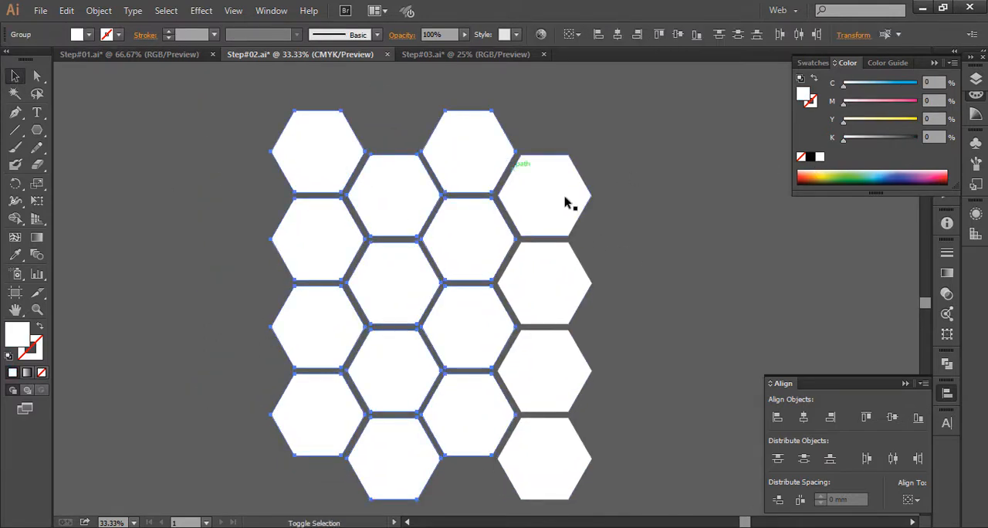
shift+click(566, 203)
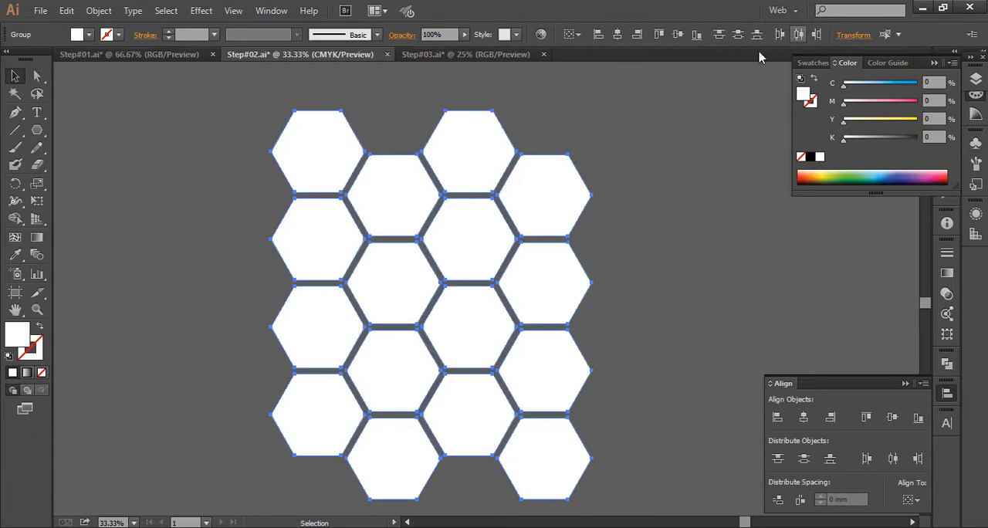
click(626, 158)
key(space)
drag(629, 260, 606, 224)
key(alt)
key(z)
alt+click(617, 224)
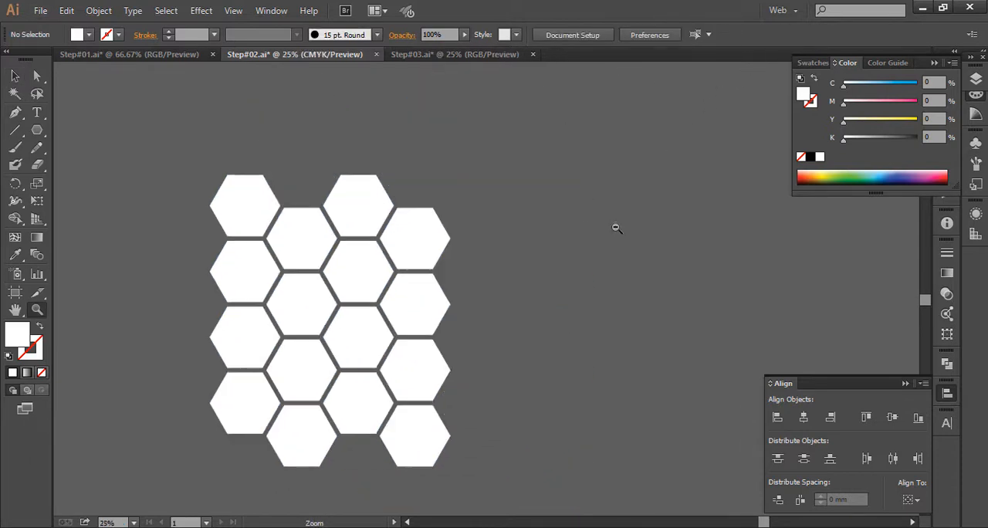
alt+click(615, 225)
alt+click(382, 232)
key(space)
drag(379, 280, 714, 245)
drag(545, 272, 75, 231)
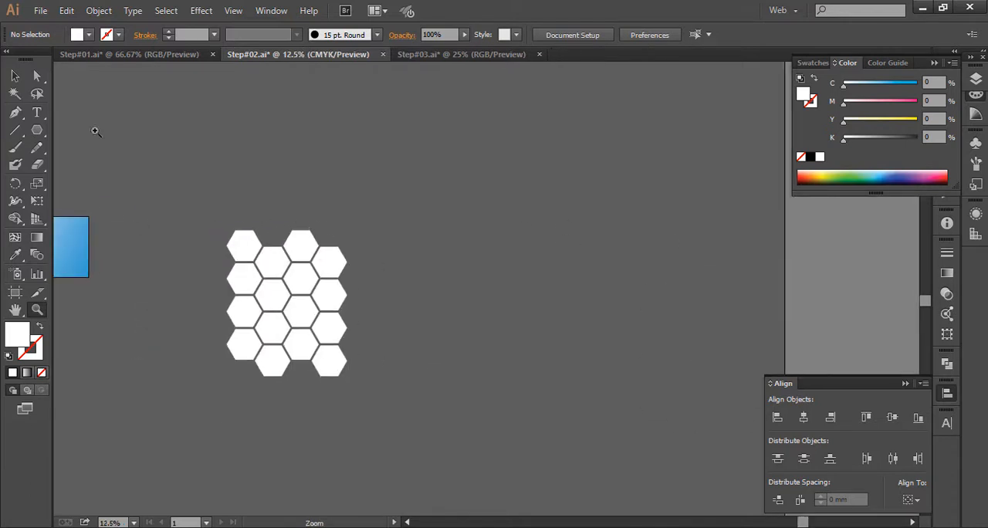
click(198, 181)
key(space)
drag(556, 352, 282, 274)
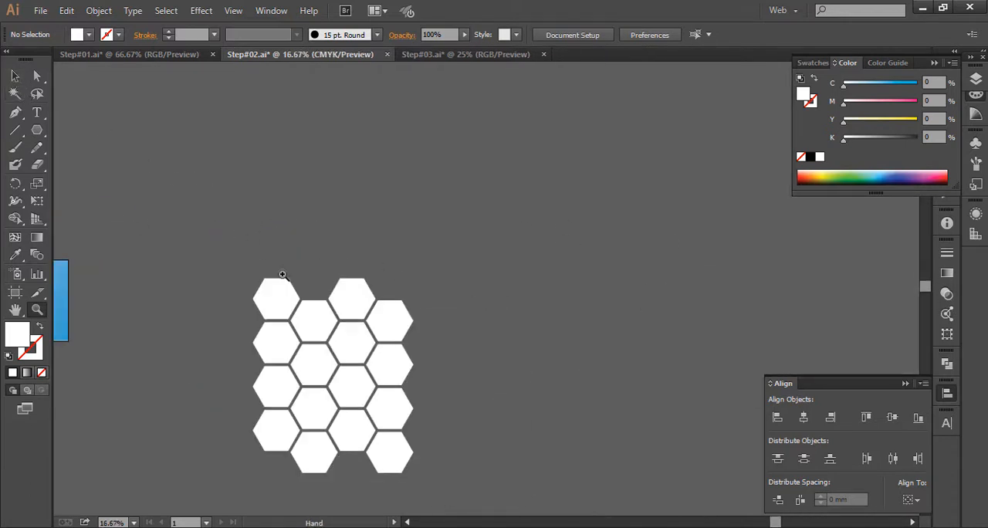
drag(432, 448, 438, 453)
key(space)
drag(390, 315, 297, 240)
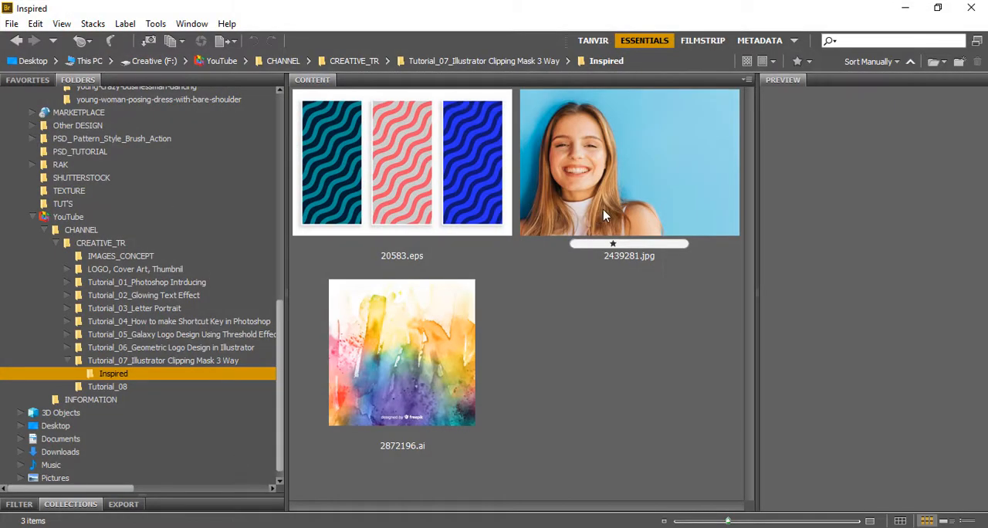
- Open the portrait photo 2439281.jpg as a separate document
drag(603, 209, 602, 138)
drag(625, 50, 624, 47)
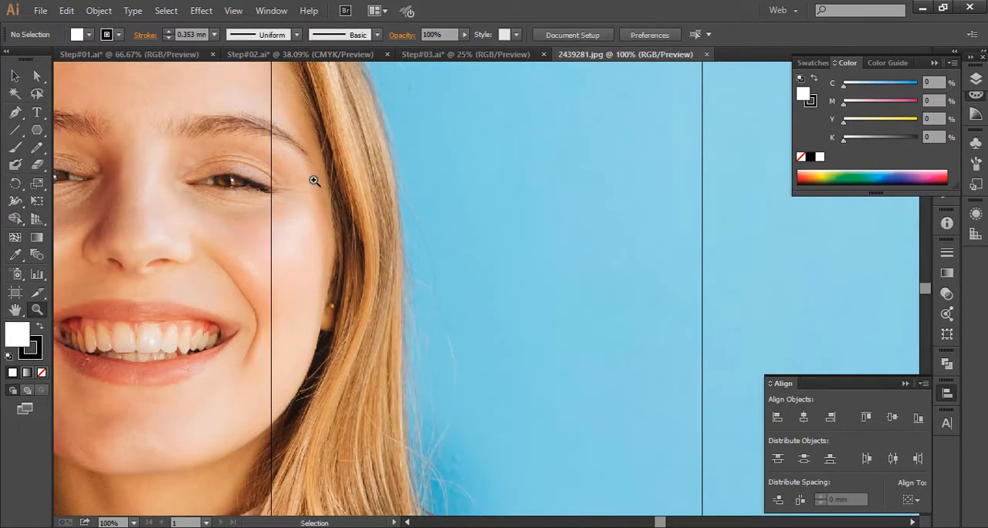
- Scale the portrait photo down proportionally to about 226 mm by 151 mm
key(ctrl+0)
key(ctrl+minus)
key(ctrl+minus)
key(ctrl+minus)
key(ctrl+minus)
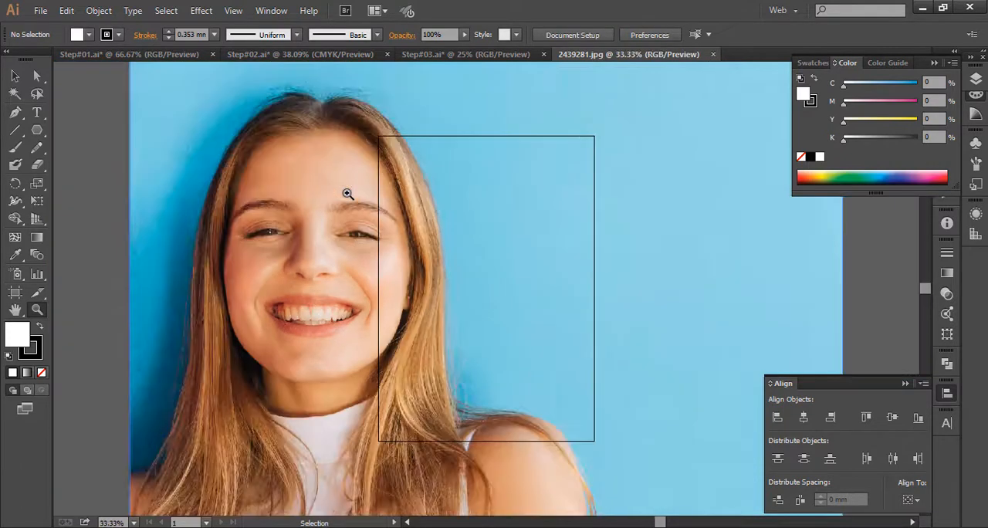
click(16, 75)
click(409, 289)
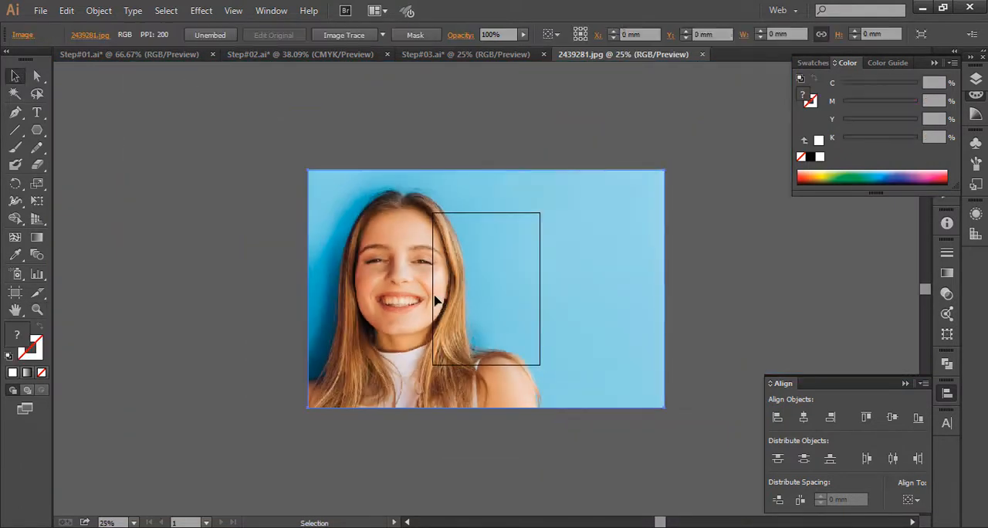
key(e)
drag(661, 408, 423, 247)
click(15, 74)
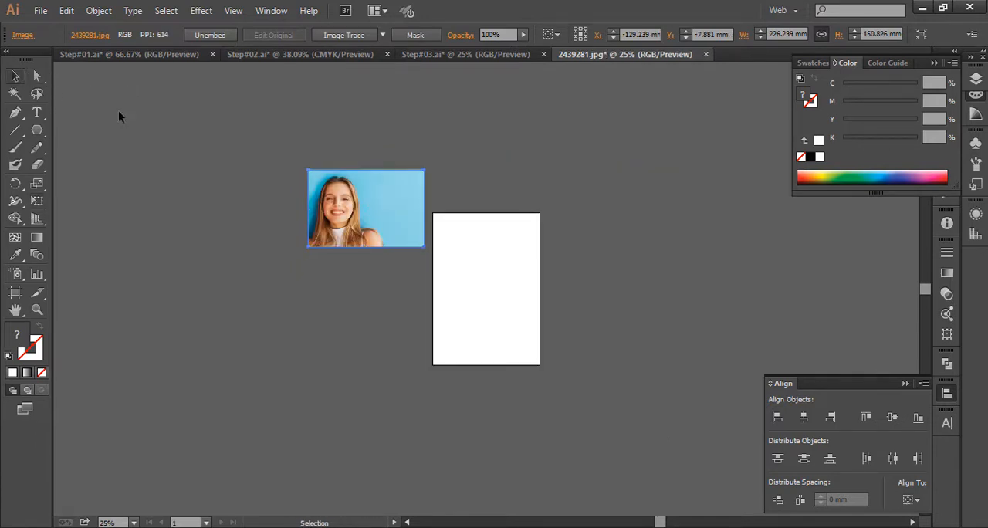
- Cut the portrait photo and paste it into Step#02.ai beside the white honeycomb
key(ctrl+x)
click(420, 55)
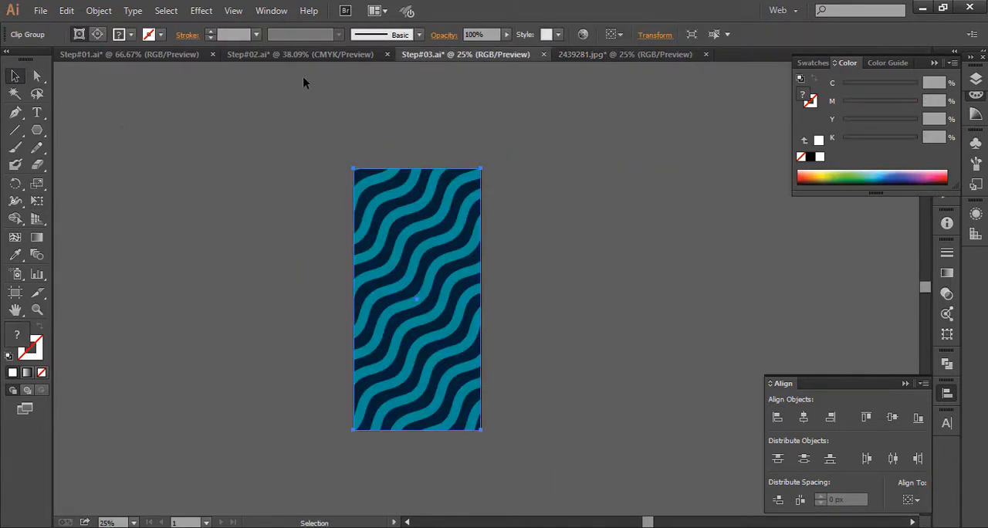
click(349, 55)
key(space)
drag(461, 261, 300, 252)
drag(423, 275, 334, 275)
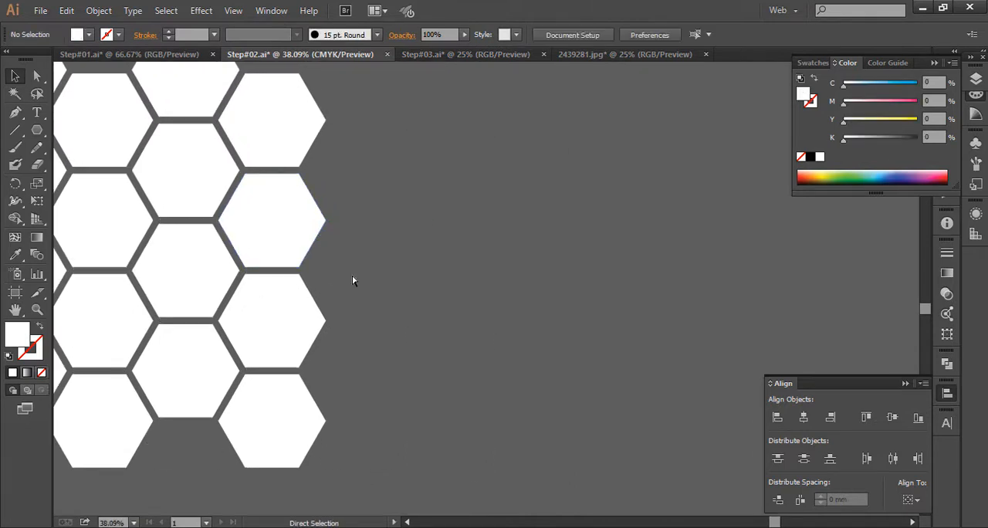
key(ctrl+v)
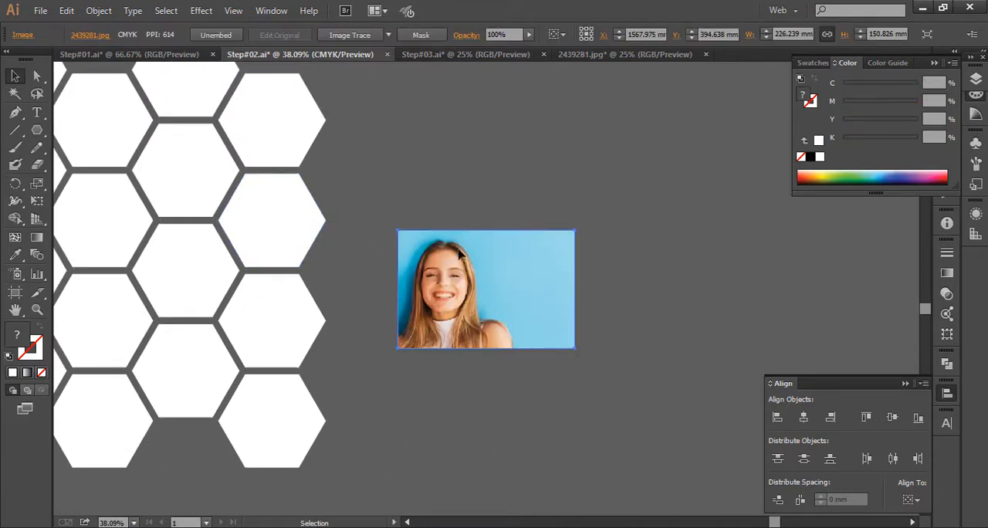
- Enlarge the pasted portrait proportionally to about 504 mm by 336 mm
key(e)
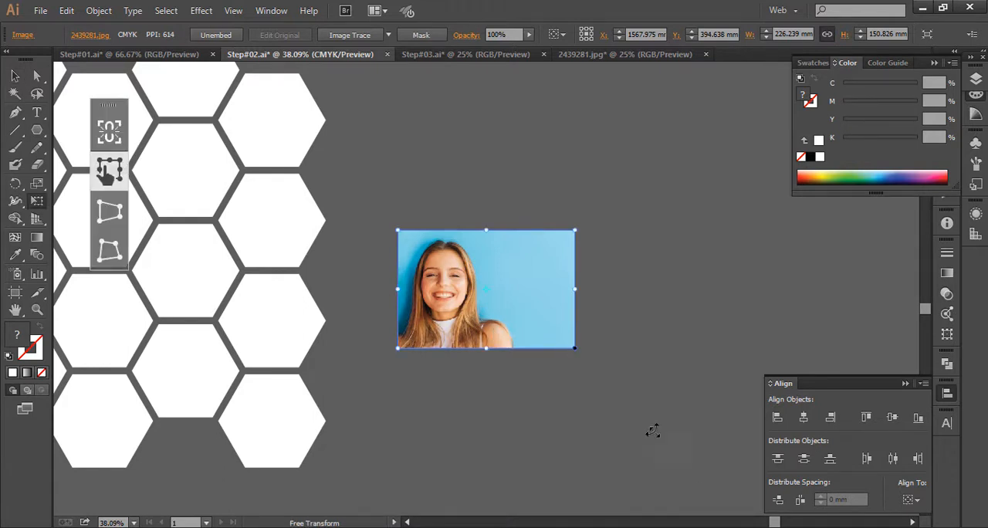
drag(653, 431, 728, 491)
key(space)
drag(524, 314, 451, 326)
key(z)
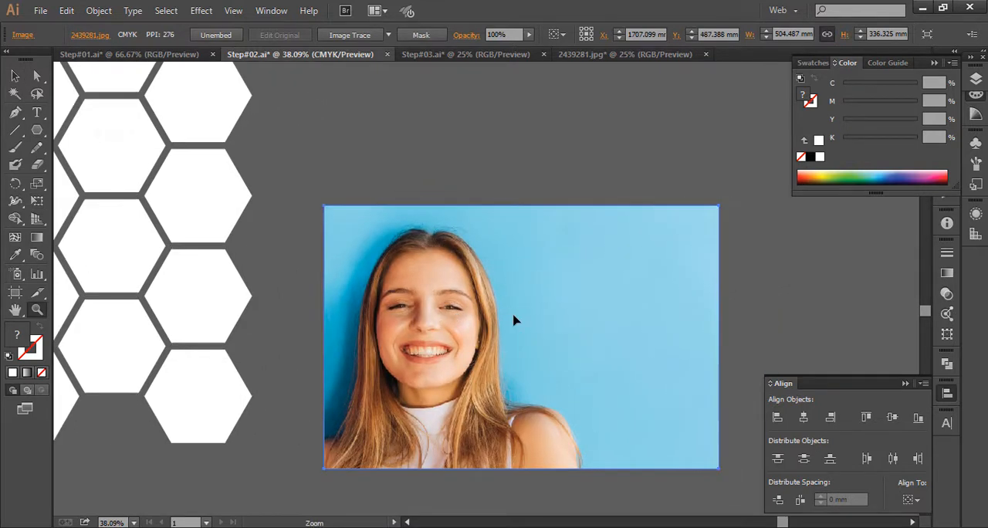
alt+click(514, 320)
key(space)
drag(512, 315, 402, 251)
drag(423, 288, 435, 302)
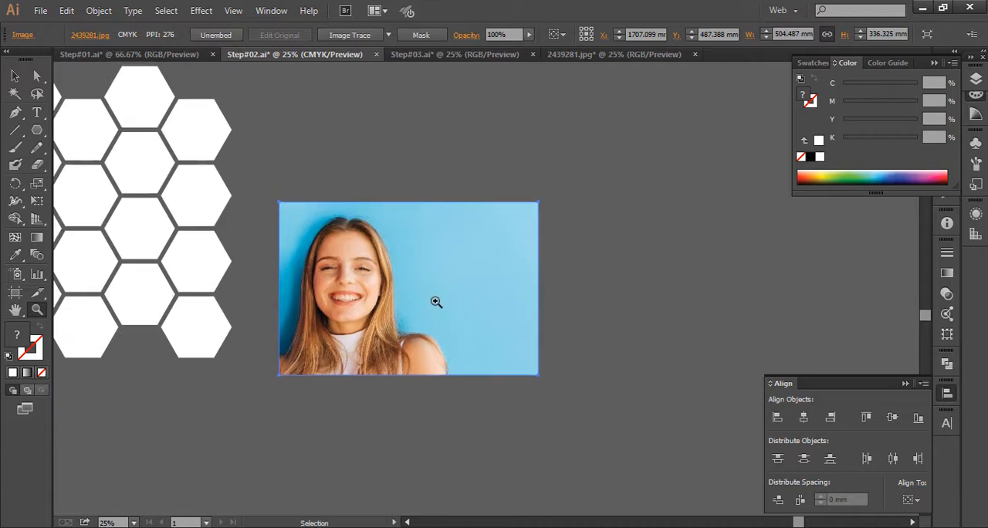
- Enlarge the portrait further to about 910 mm by 606 mm
key(e)
drag(532, 376, 743, 487)
key(z)
click(490, 327)
alt+click(489, 328)
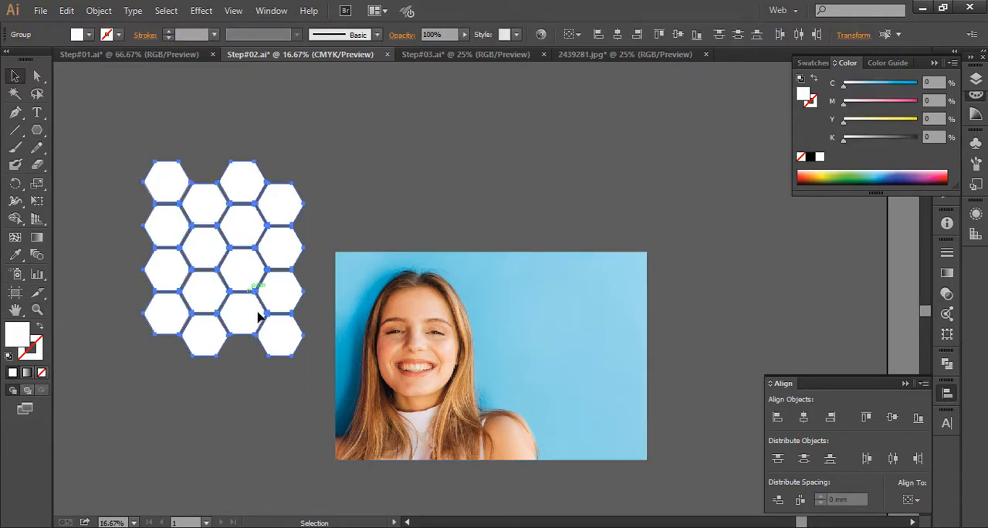
- Move the honeycomb over the woman's face in the photo and bring it to the front
drag(260, 320, 333, 210)
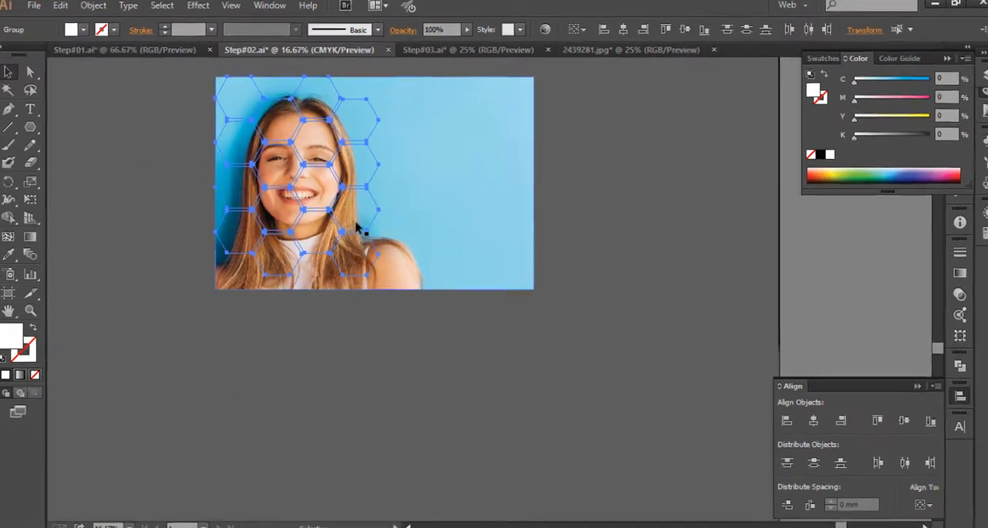
right_click(357, 226)
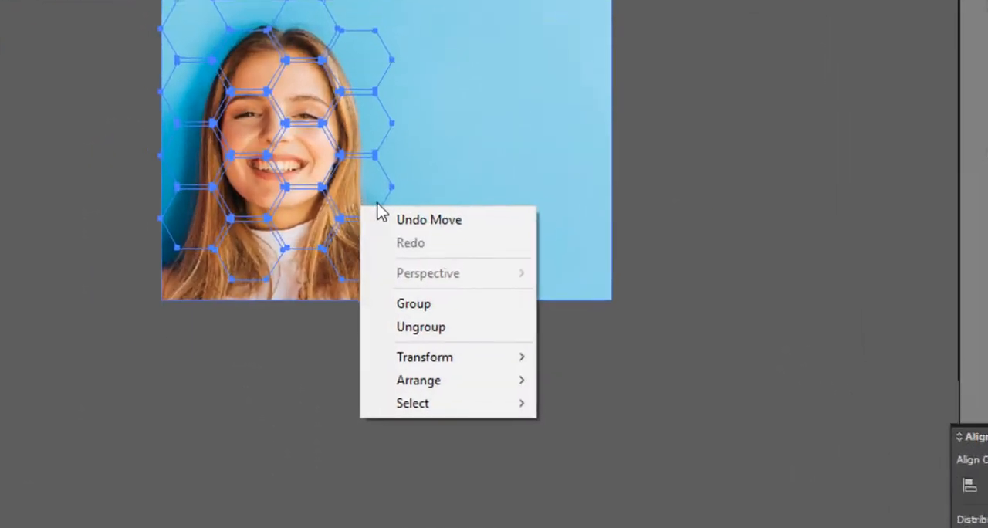
mouse_move(450, 349)
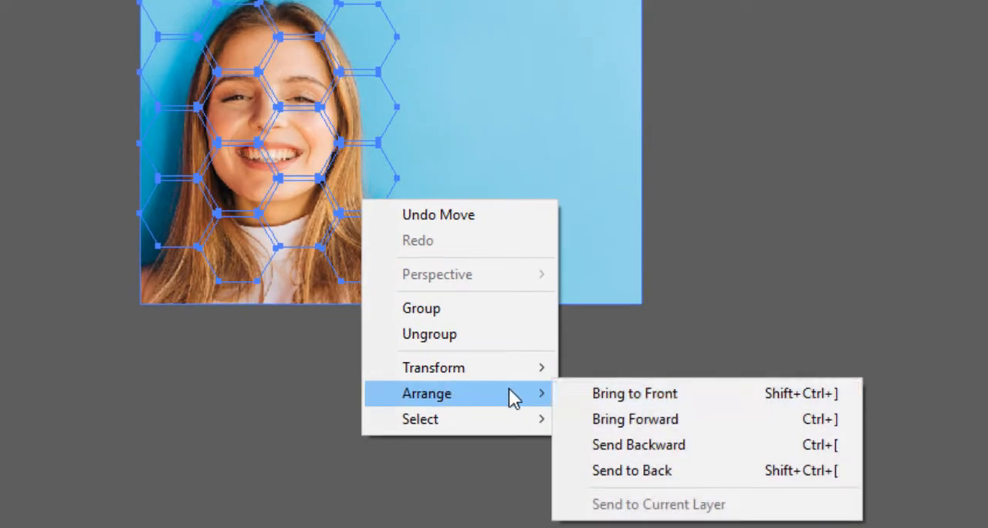
click(720, 398)
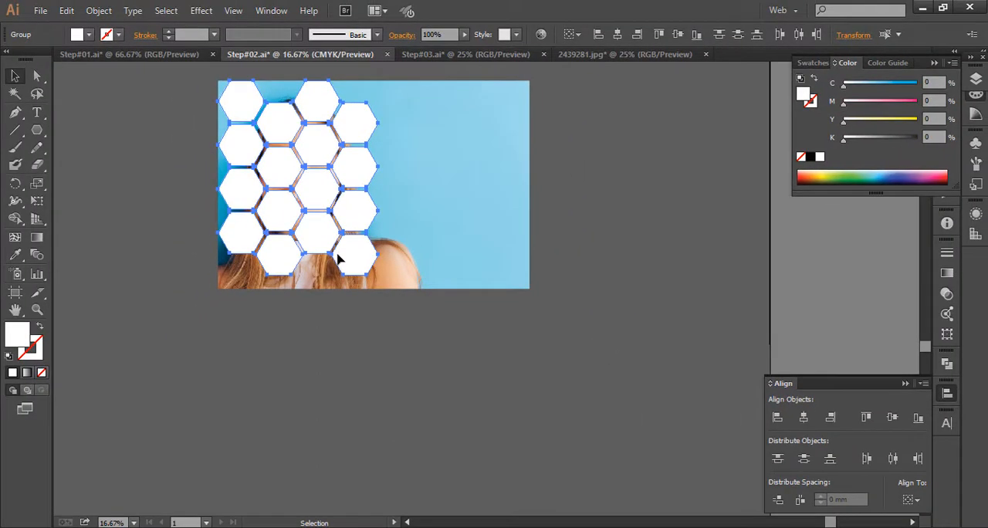
- Enlarge the honeycomb to the photo's full height, about 497 mm by 606 mm, and deselect it
click(325, 264)
key(e)
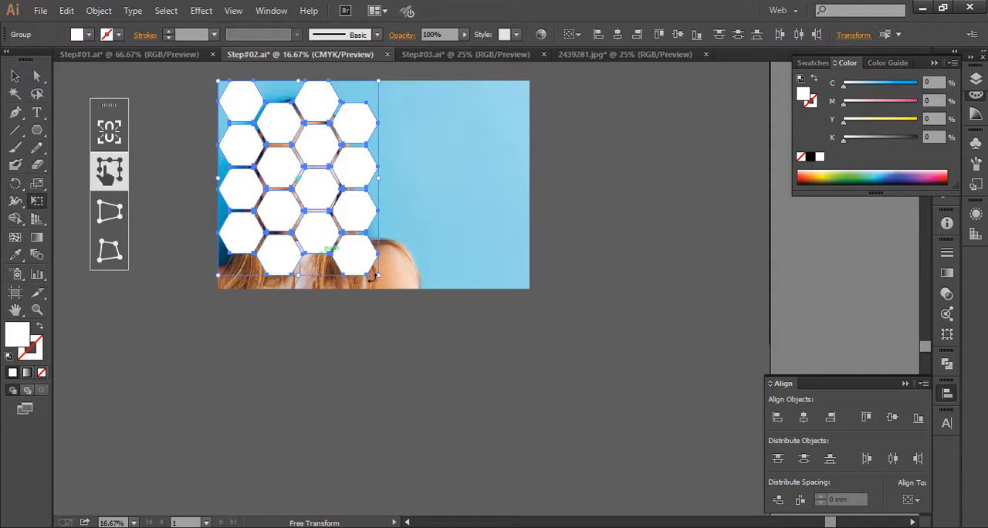
drag(376, 274, 388, 288)
click(27, 75)
click(159, 74)
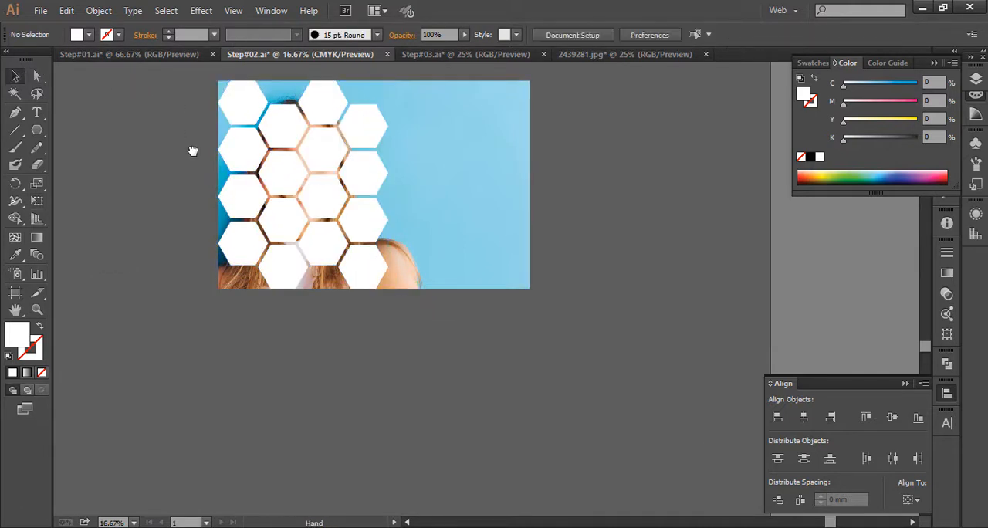
scroll(194, 151, up, 2)
click(277, 179)
shift+click(249, 167)
shift+click(326, 165)
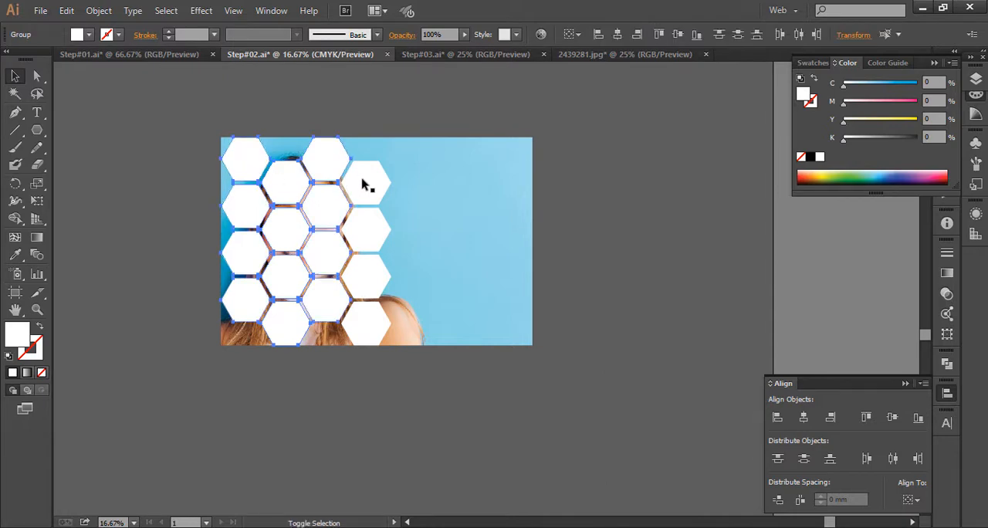
shift+click(368, 187)
drag(380, 245, 353, 200)
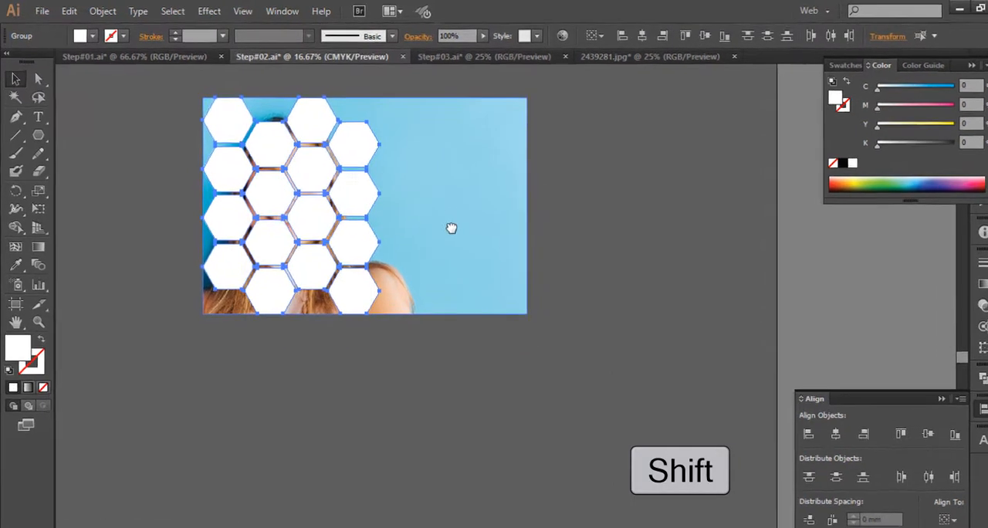
drag(431, 218, 446, 255)
click(580, 161)
- Draw a white rectangle exactly covering the photo, about 910 mm by 606 mm, and send it to the back
drag(60, 202, 115, 195)
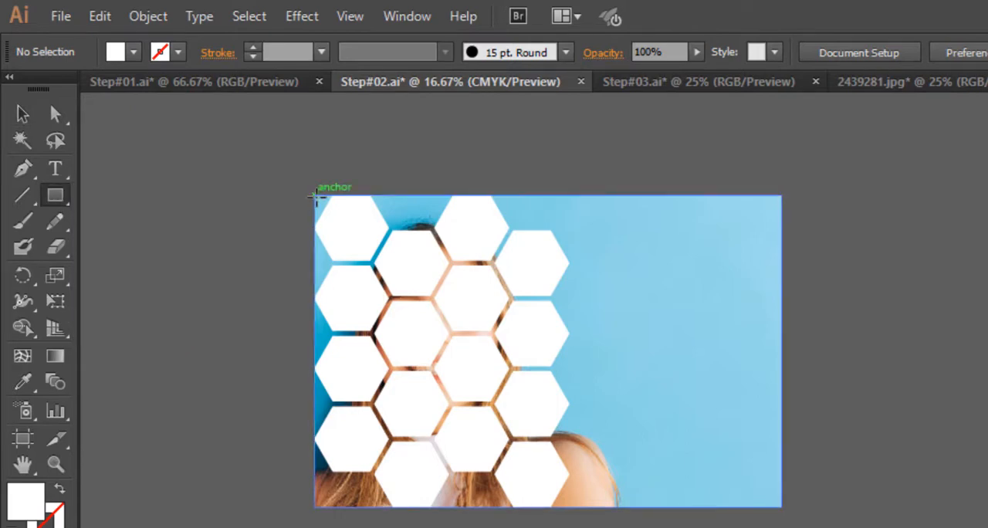
drag(316, 197, 780, 504)
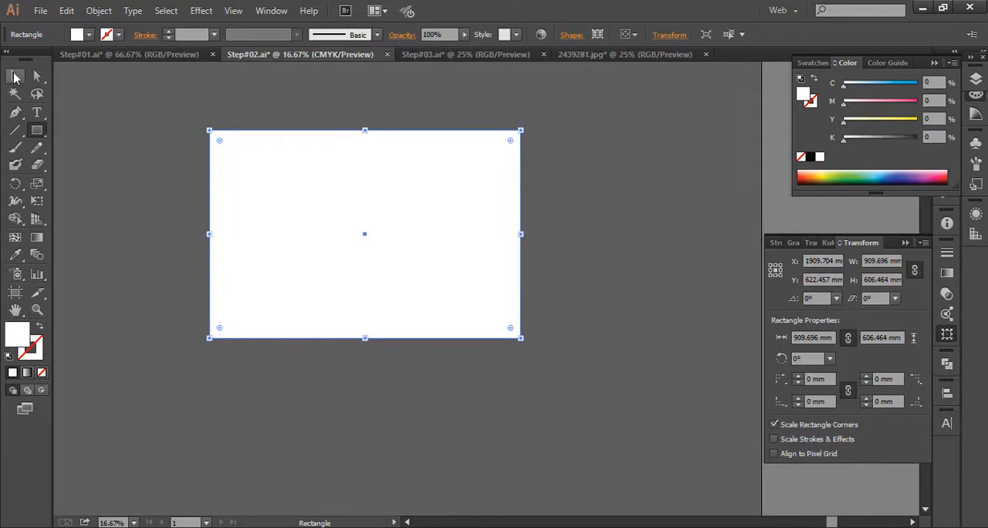
right_click(227, 137)
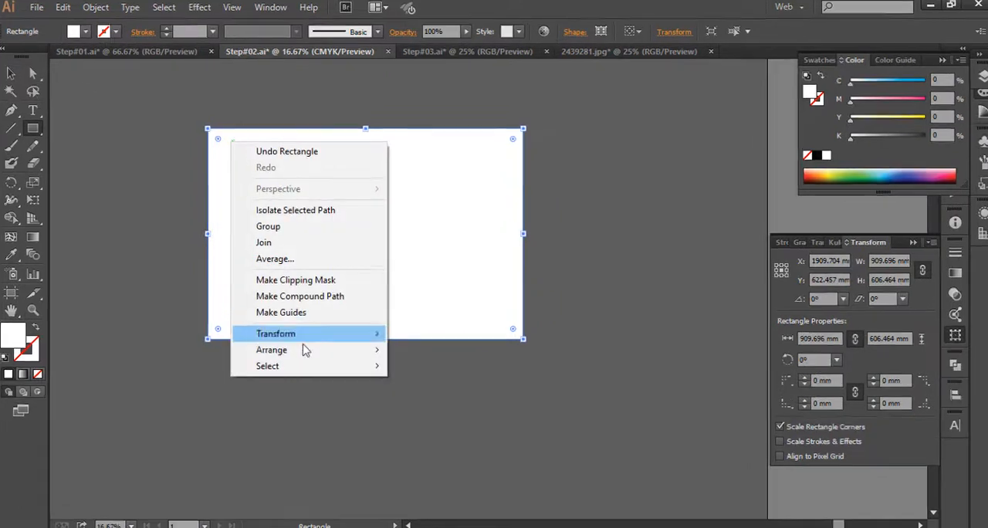
mouse_move(304, 349)
click(523, 449)
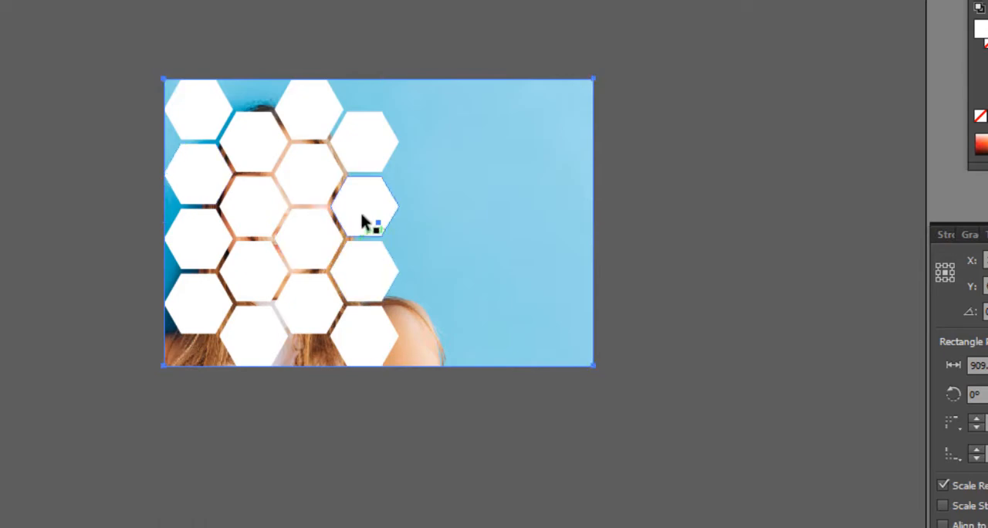
- Select all four hexagon column groups and combine them into one compound shape
click(362, 211)
shift+click(327, 133)
shift+click(258, 170)
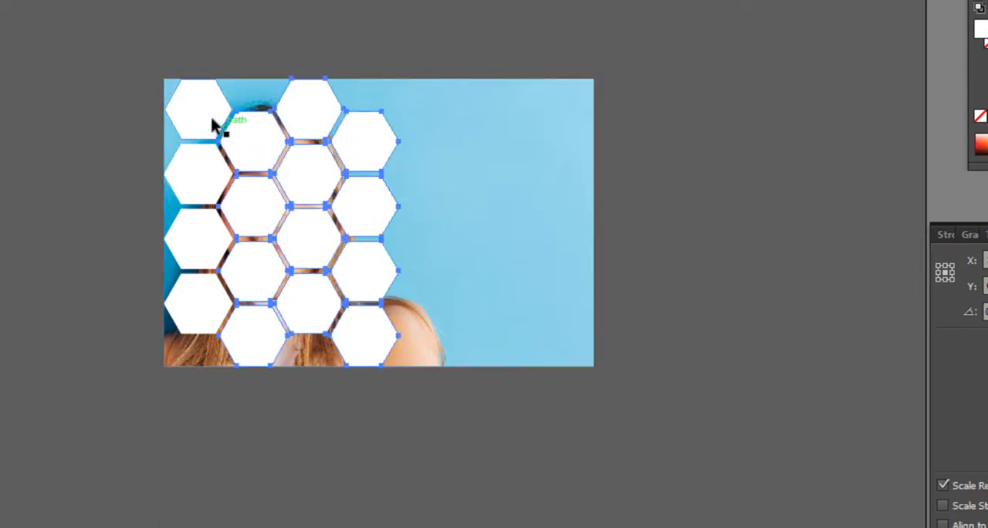
shift+click(211, 124)
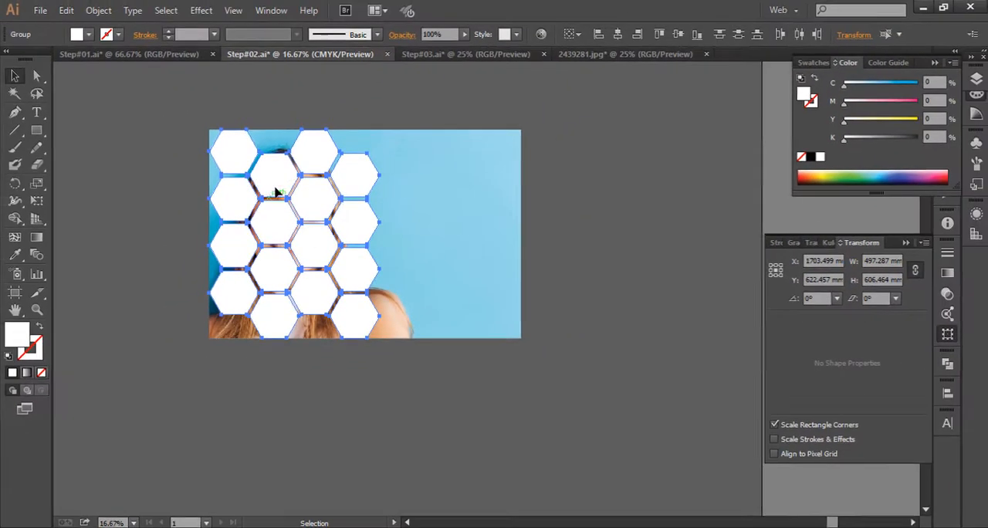
click(947, 360)
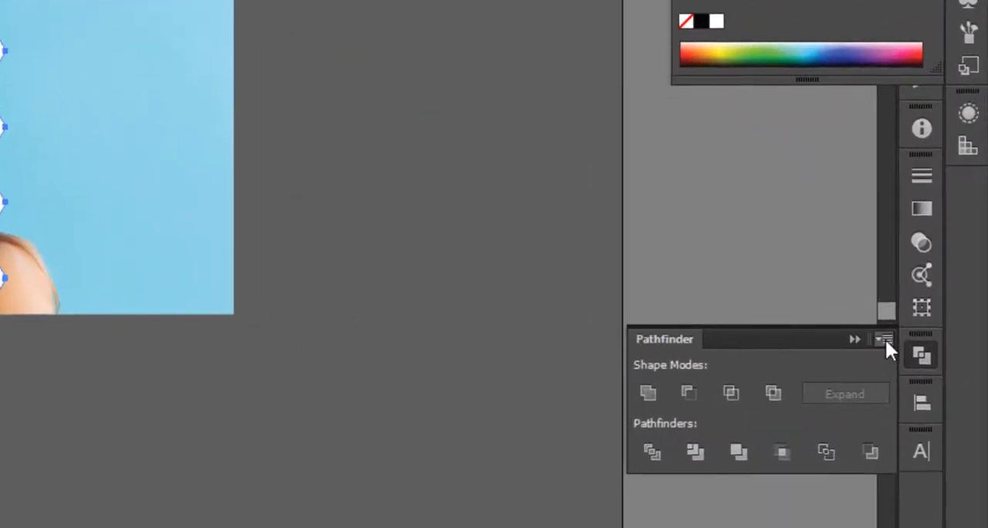
click(884, 340)
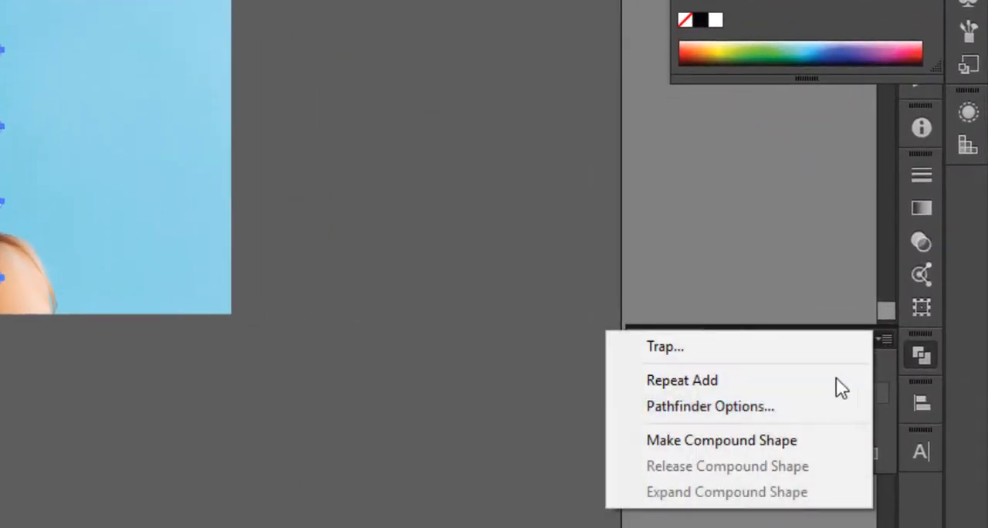
click(767, 440)
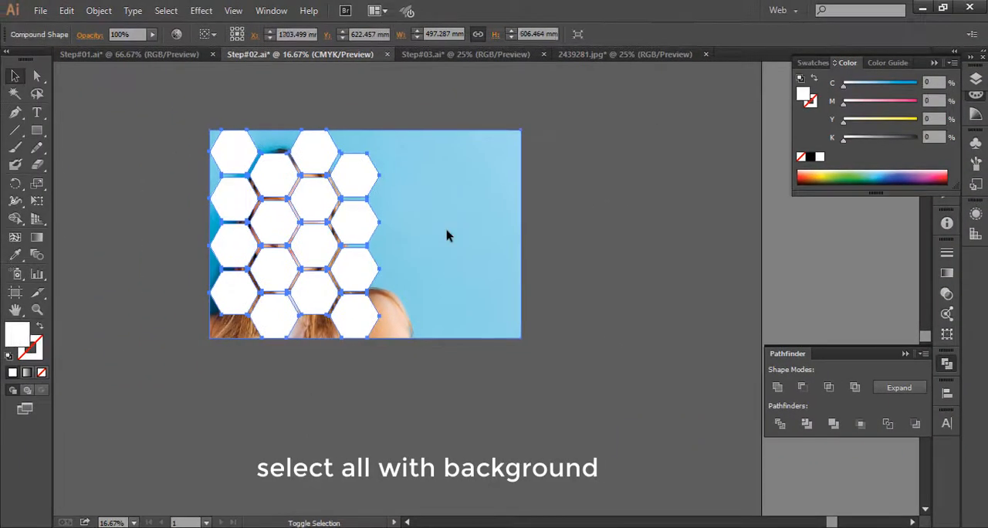
- Make a clipping mask from the honeycomb compound shape and the portrait photo
right_click(448, 235)
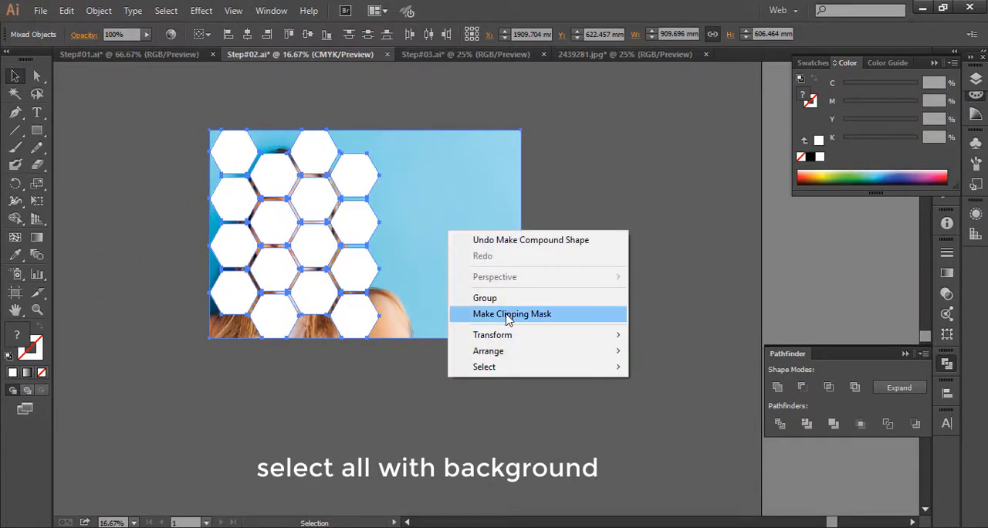
click(507, 314)
drag(443, 420, 461, 399)
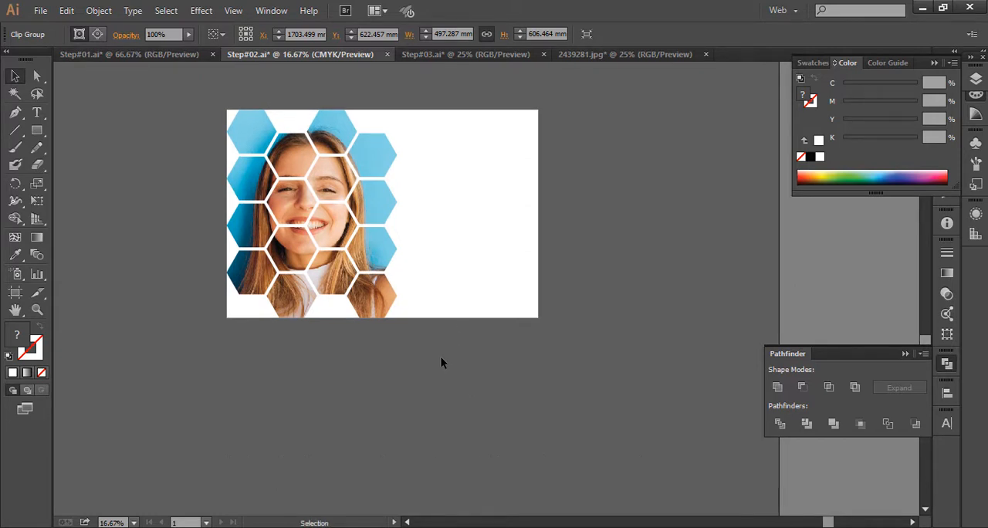
drag(448, 379, 434, 410)
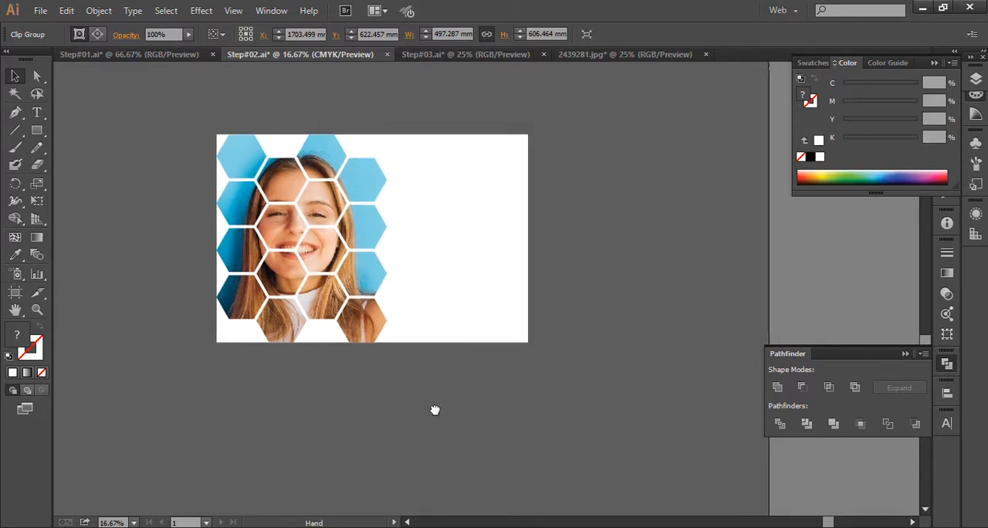
- Fill the white background rectangle with the light blue sampled from the photo's upper hexagon using the Eyedropper
click(473, 263)
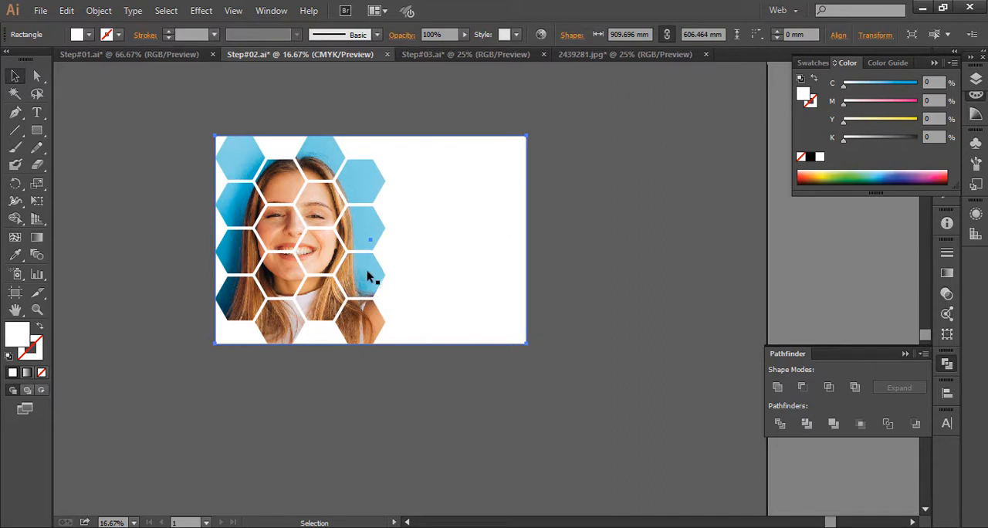
key(i)
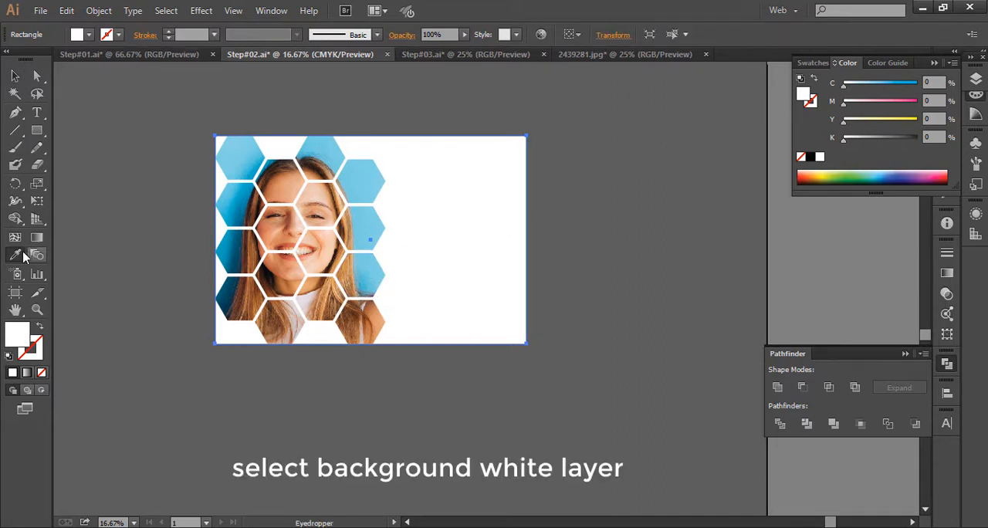
click(327, 138)
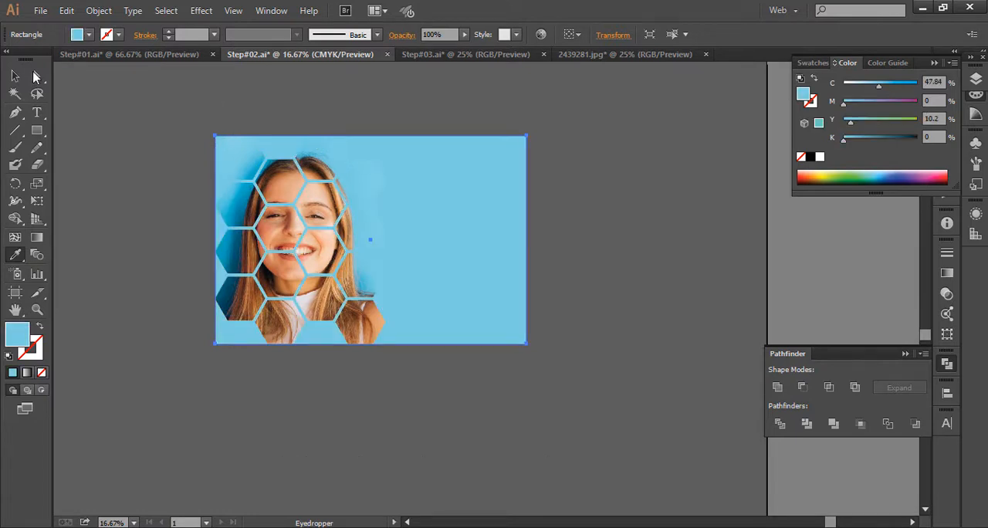
click(15, 75)
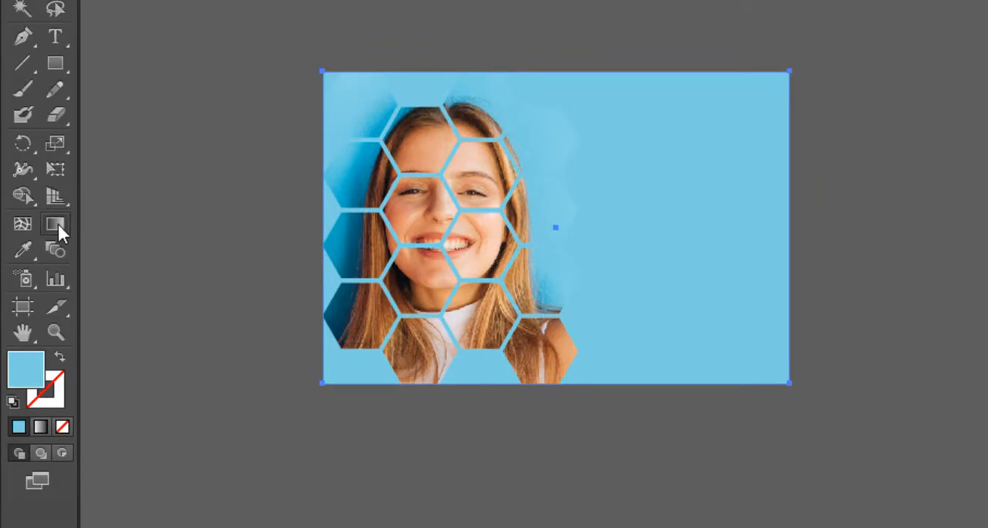
- Apply the white-to-black linear gradient to the fill of the background rectangle behind the honeycomb portrait
click(58, 225)
click(947, 273)
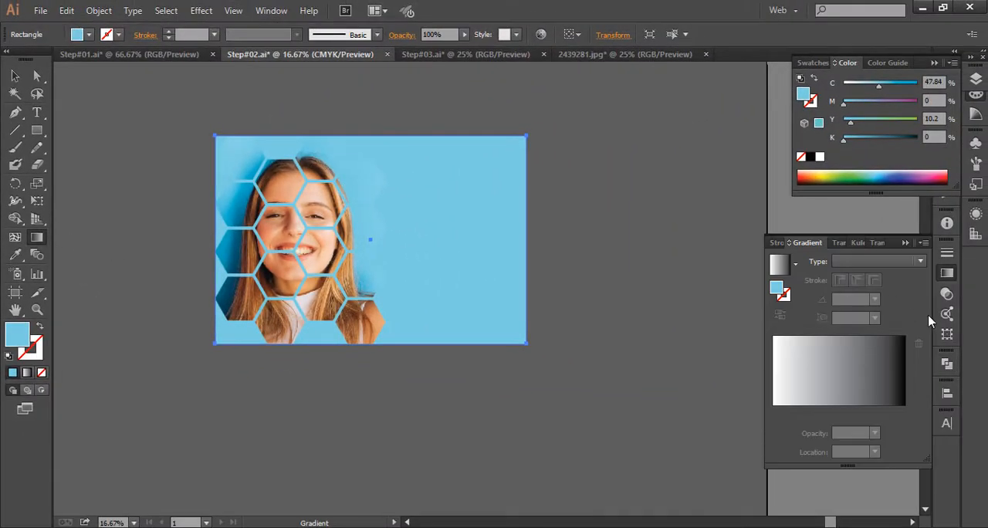
click(824, 376)
- Switch the gradient's black end stop to RGB colour mode and colour it bright blue, #00B3D3
double_click(905, 412)
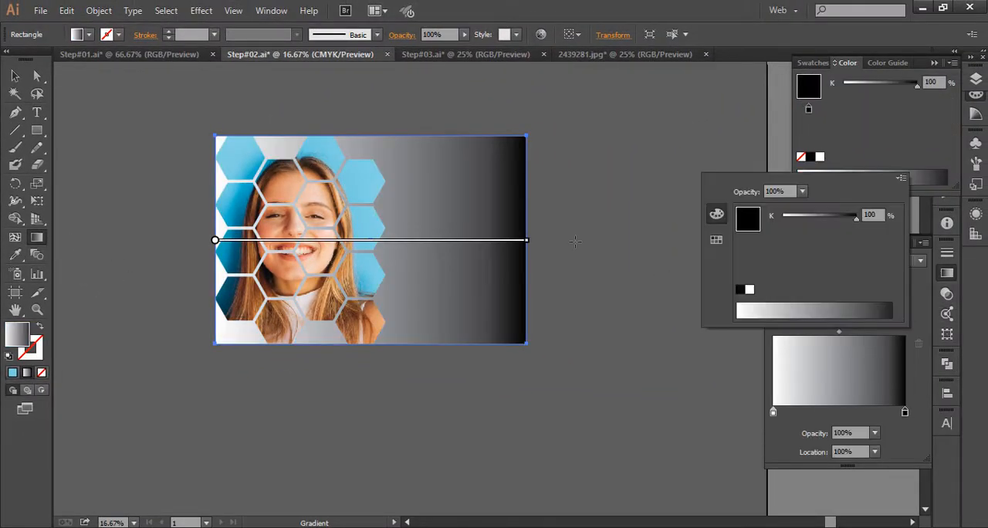
click(717, 239)
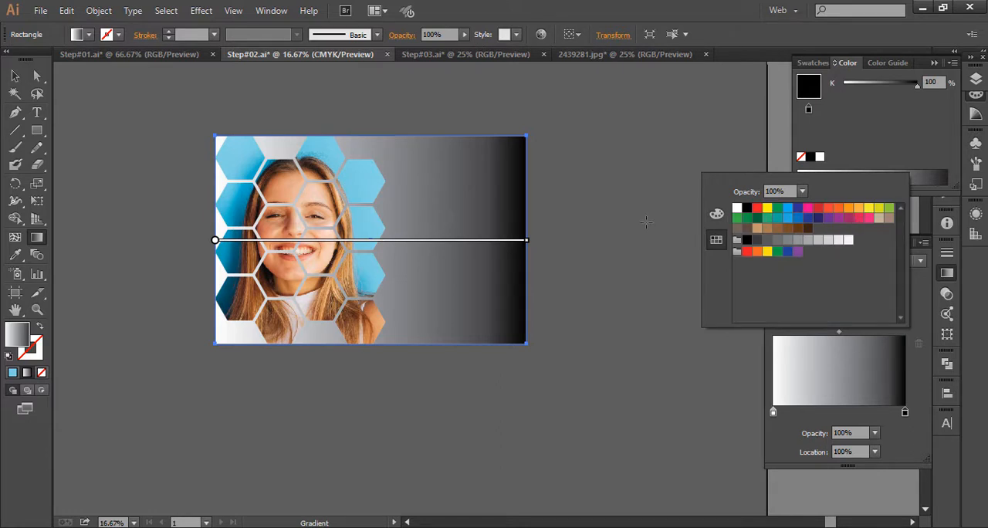
click(717, 215)
click(902, 179)
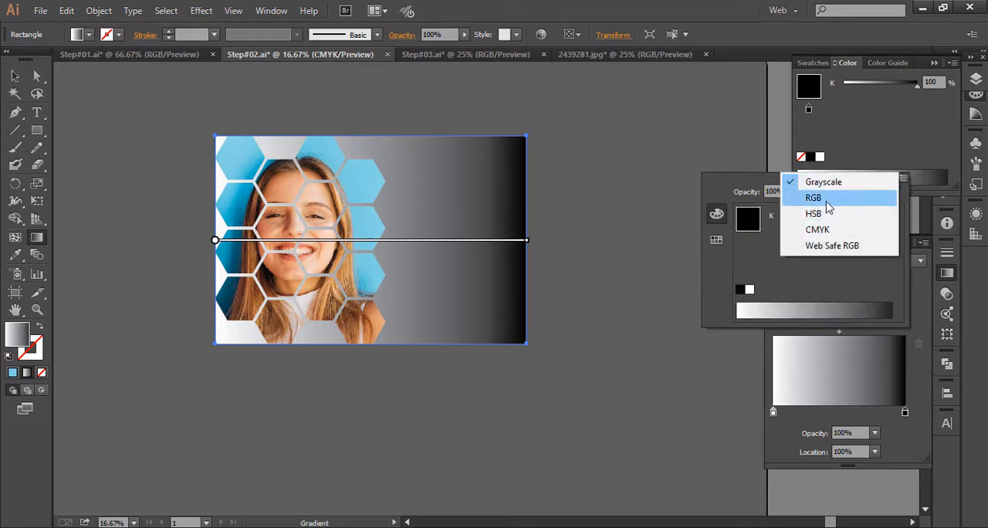
click(767, 196)
click(838, 305)
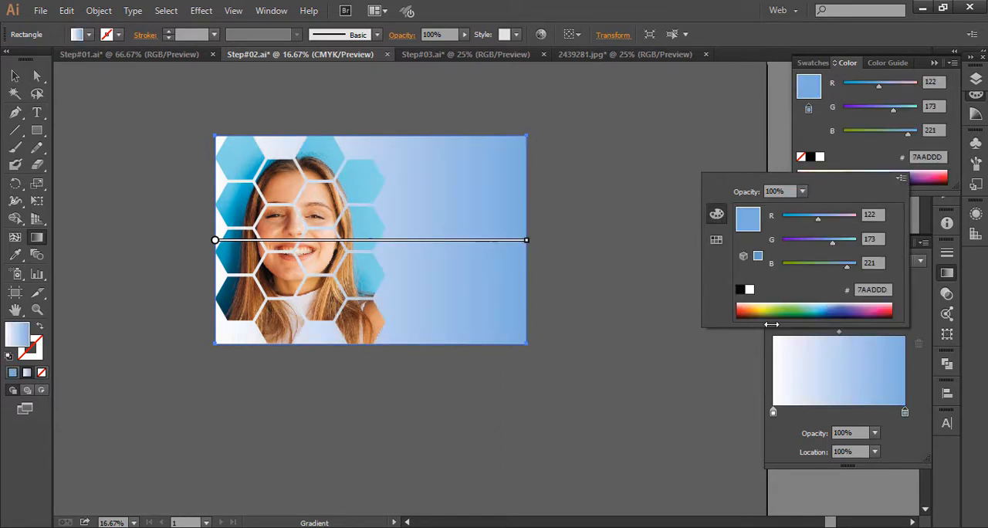
drag(831, 304, 818, 307)
click(15, 81)
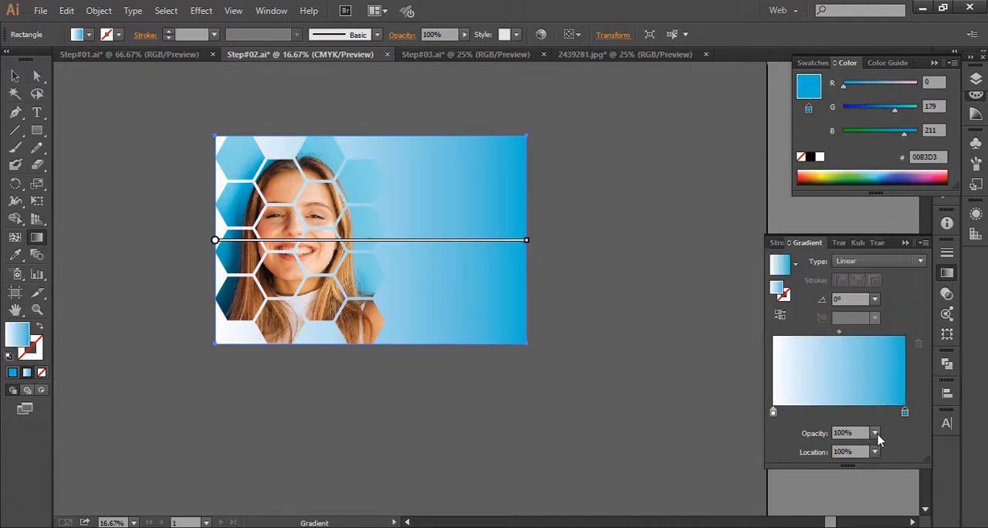
drag(904, 411, 874, 411)
key(ctrl+z)
- Redraw the background gradient diagonally at about -18°, running from white at the upper left to blue at the lower right
mouse_move(553, 336)
mouse_down()
mouse_move(287, 196)
mouse_move(551, 337)
mouse_up()
drag(200, 139, 492, 311)
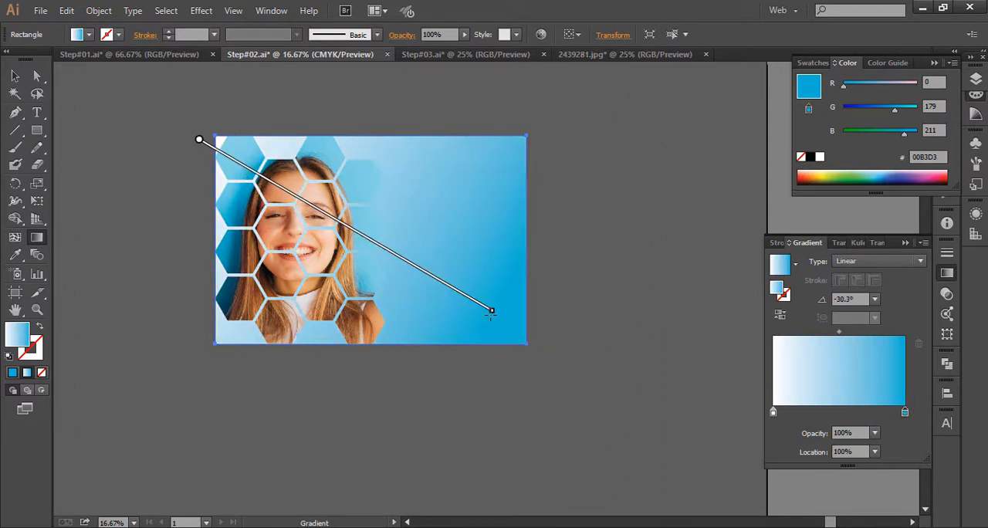
drag(216, 170, 551, 316)
drag(206, 203, 534, 273)
drag(200, 185, 499, 280)
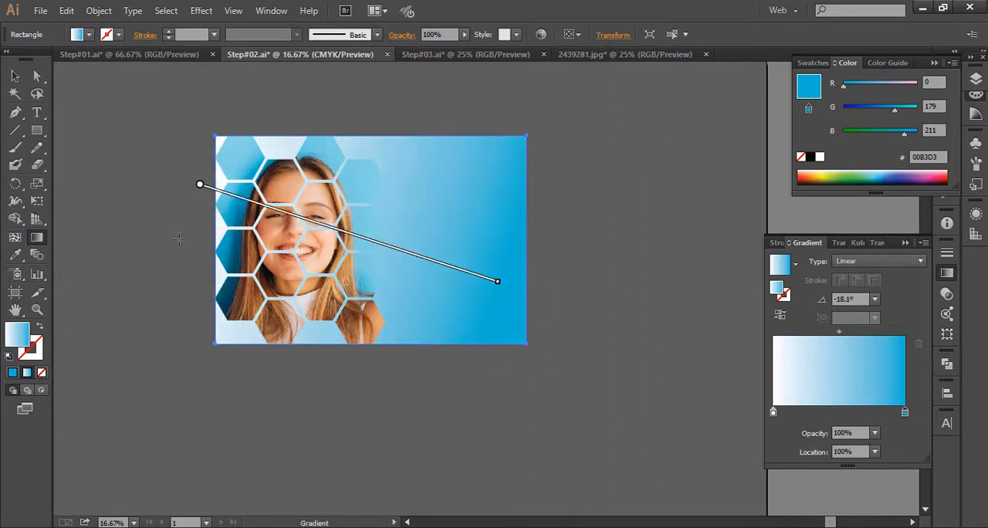
drag(188, 205, 439, 252)
drag(149, 247, 603, 359)
drag(104, 169, 577, 339)
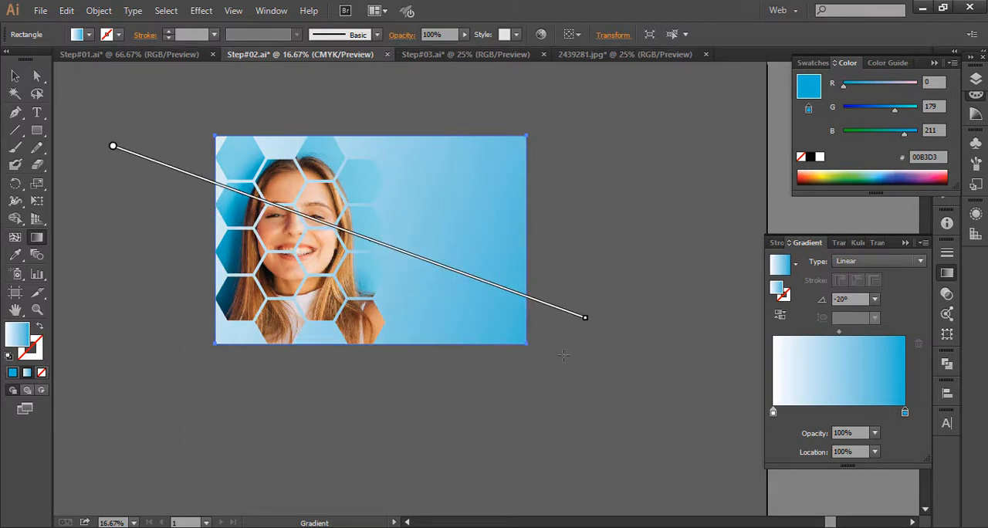
drag(169, 230, 494, 338)
click(15, 76)
click(107, 129)
drag(413, 143, 420, 170)
click(442, 224)
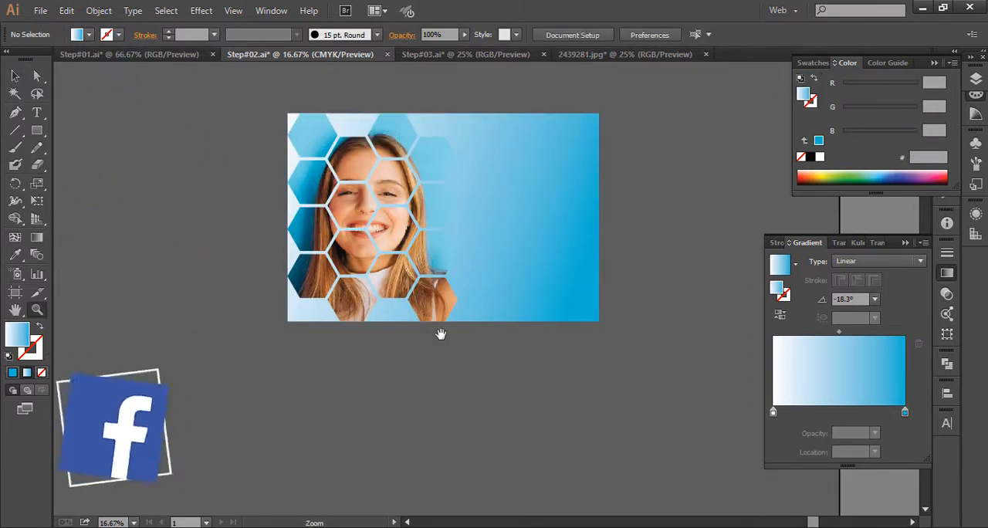
- Move the honeycomb-clipped portrait off the gradient rectangle to its left, at about X 1189 mm, Y 730 mm
click(15, 75)
click(320, 140)
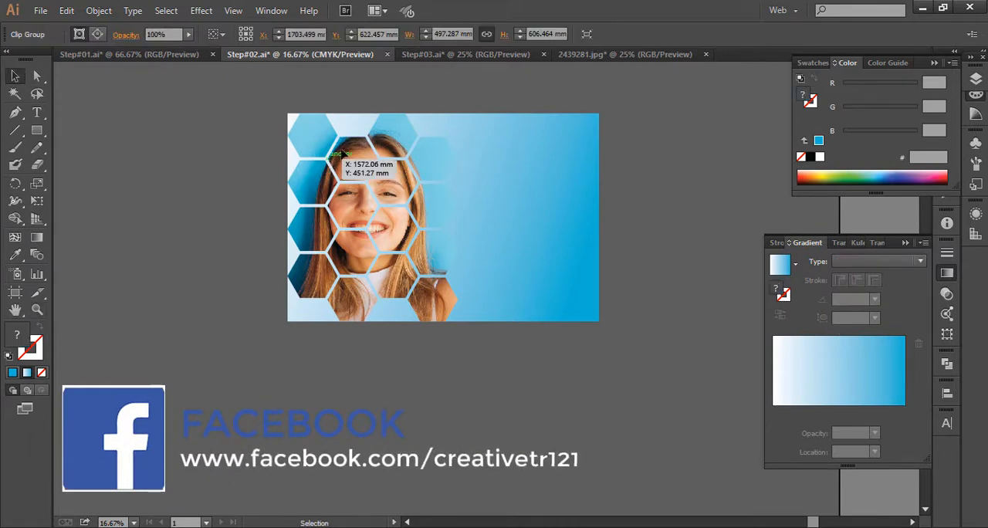
drag(298, 163, 209, 266)
key(ctrl+z)
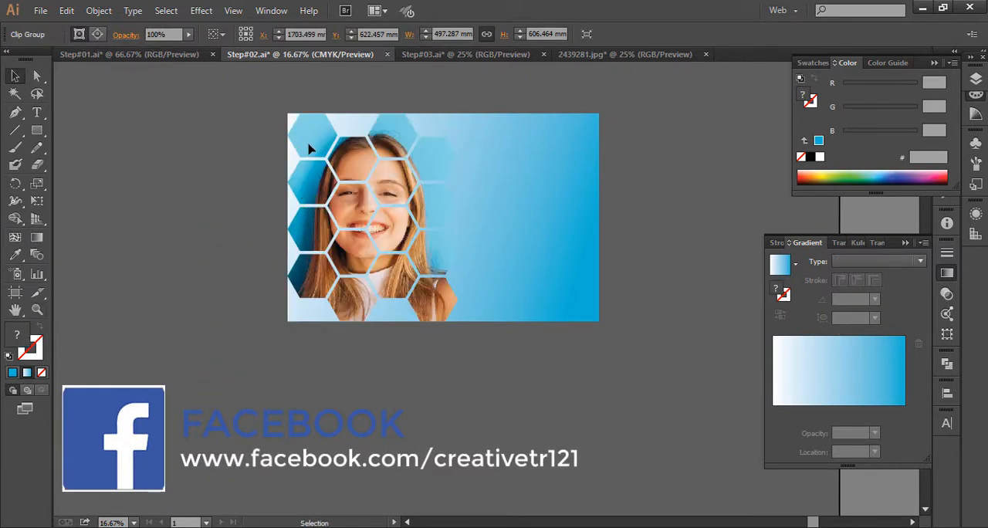
drag(309, 144, 120, 221)
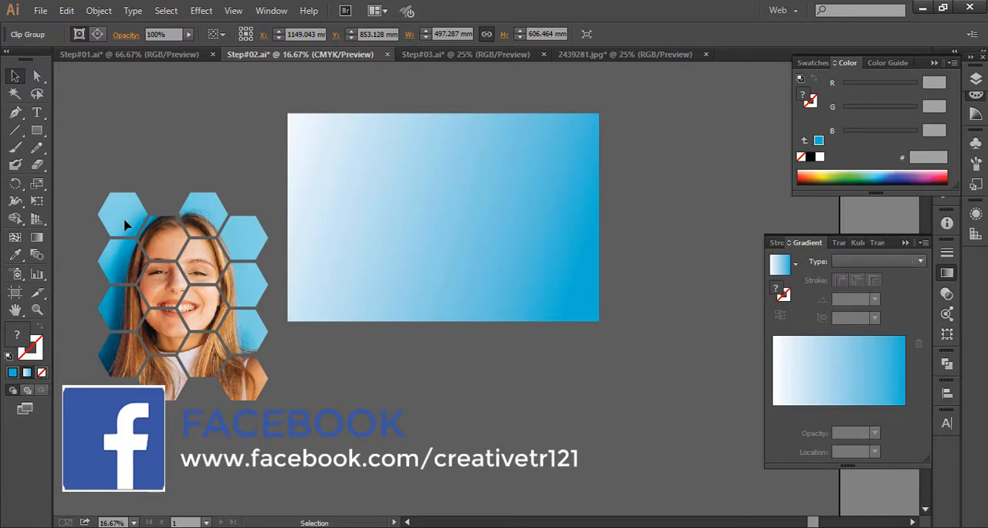
drag(205, 150, 204, 150)
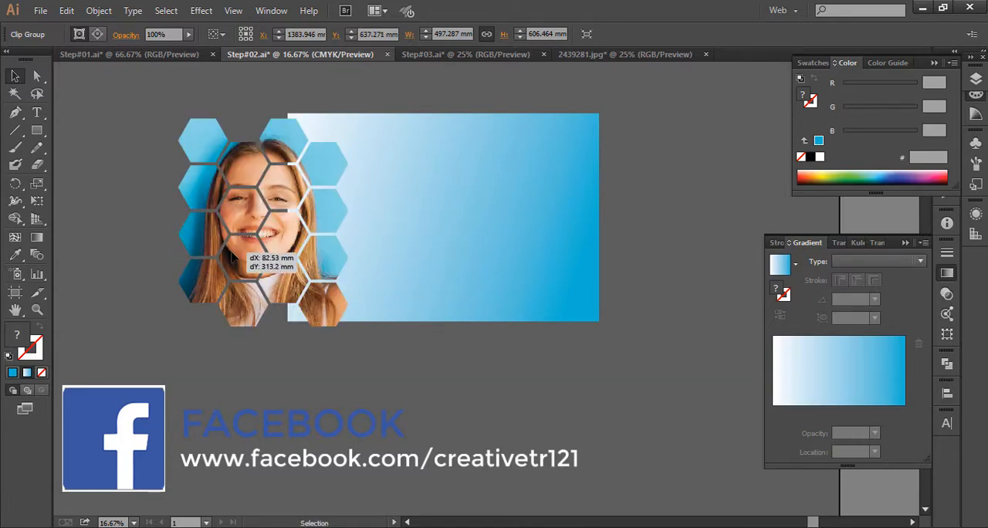
drag(232, 257, 231, 257)
drag(152, 203, 139, 174)
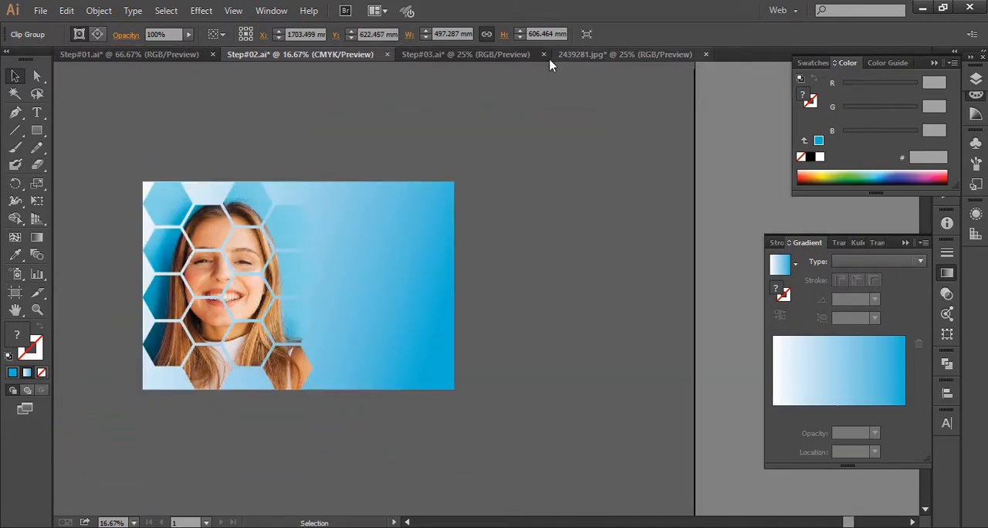
- Switch to the Step#03.ai document and release the wave pattern's clipping mask
click(472, 57)
drag(563, 287, 481, 261)
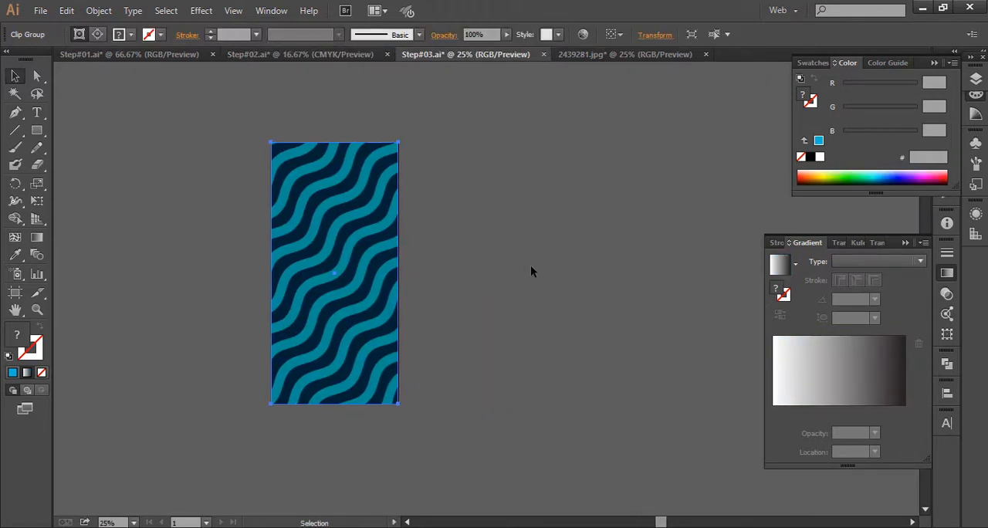
right_click(360, 257)
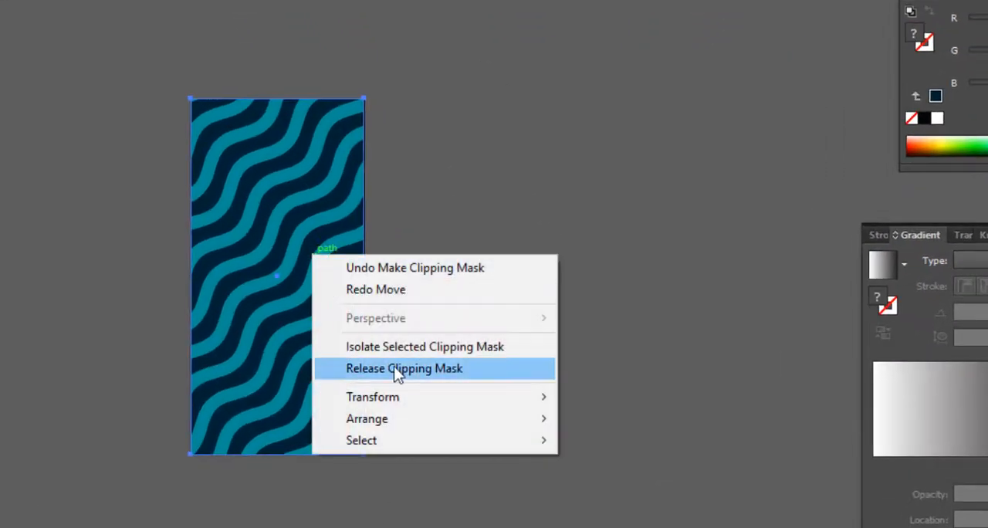
click(396, 369)
- Examine how the teal wave stripes and dark background extend beyond the artboard, selecting the stripe group
click(526, 247)
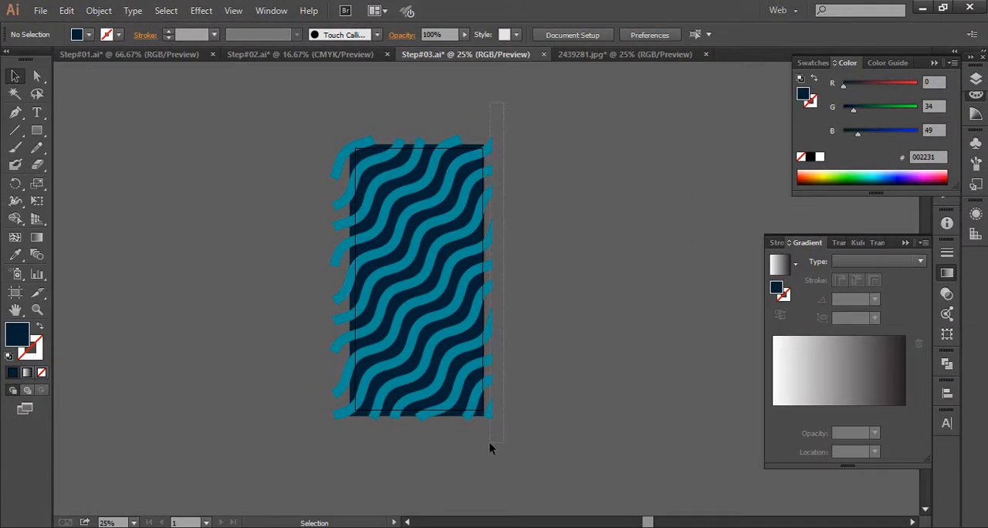
click(489, 412)
click(544, 353)
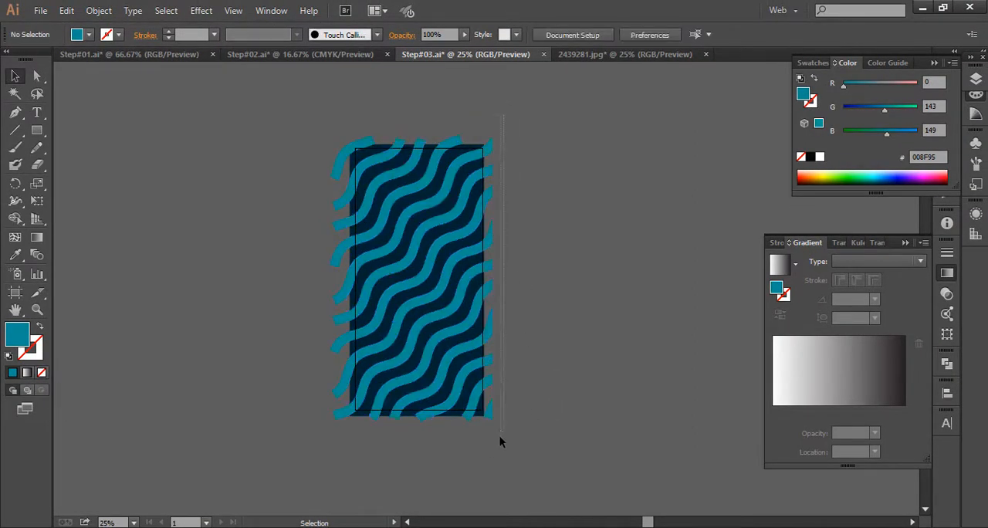
drag(490, 456, 558, 332)
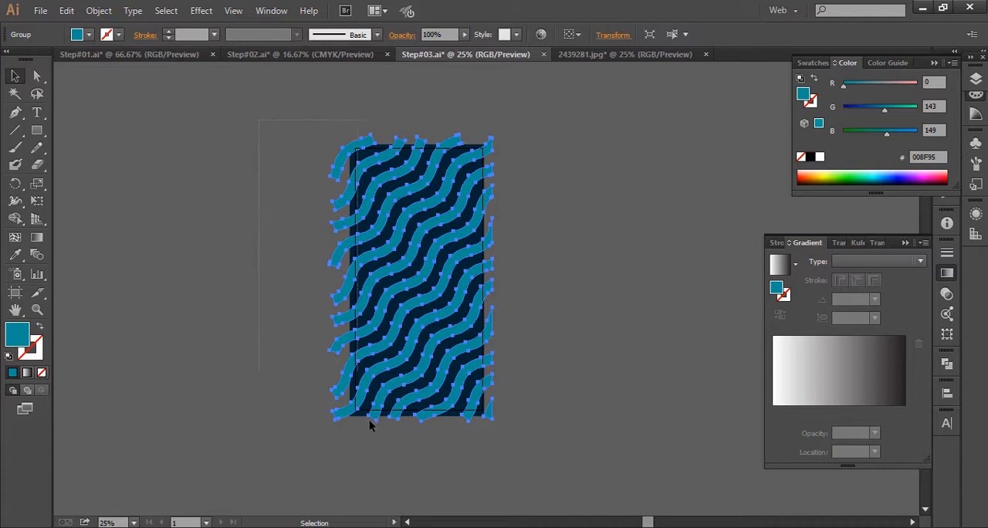
- Draw a rectangle exactly covering the artboard over the wave pattern, about 701 px by 1442 px
click(534, 413)
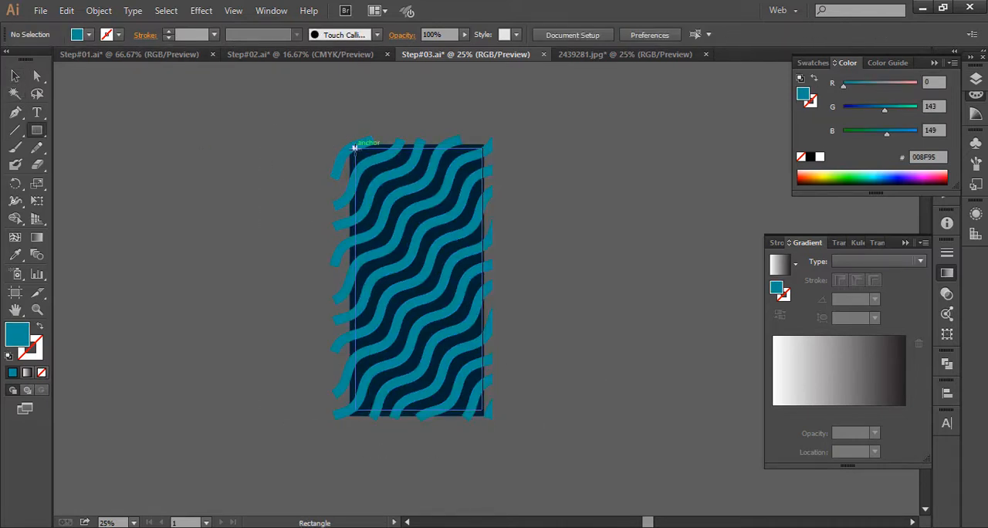
mouse_move(355, 155)
mouse_down()
mouse_move(453, 377)
mouse_move(482, 410)
mouse_up()
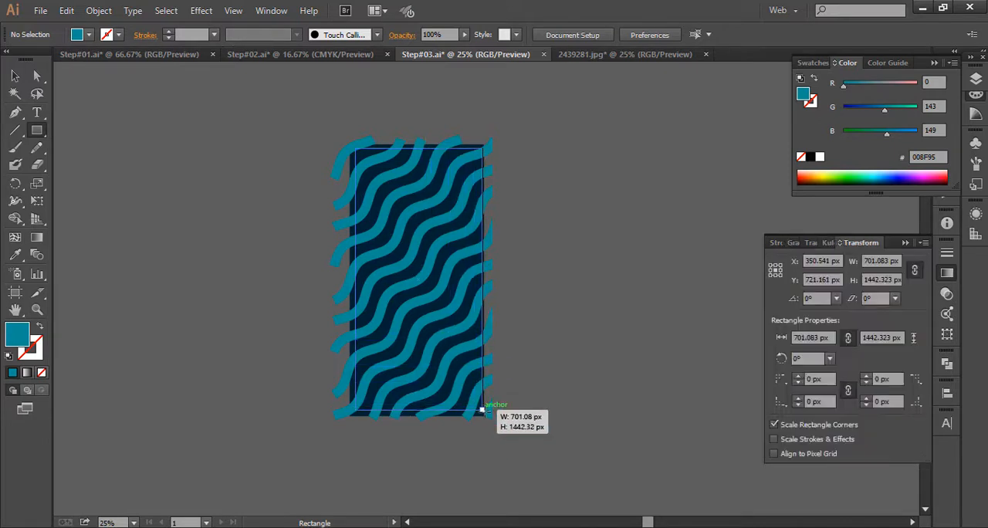
click(17, 76)
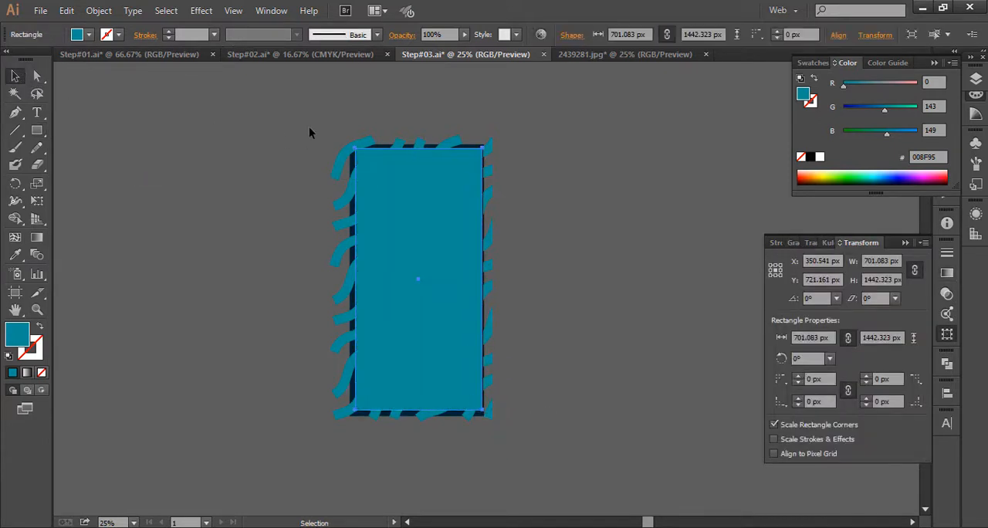
click(294, 127)
drag(223, 92, 552, 422)
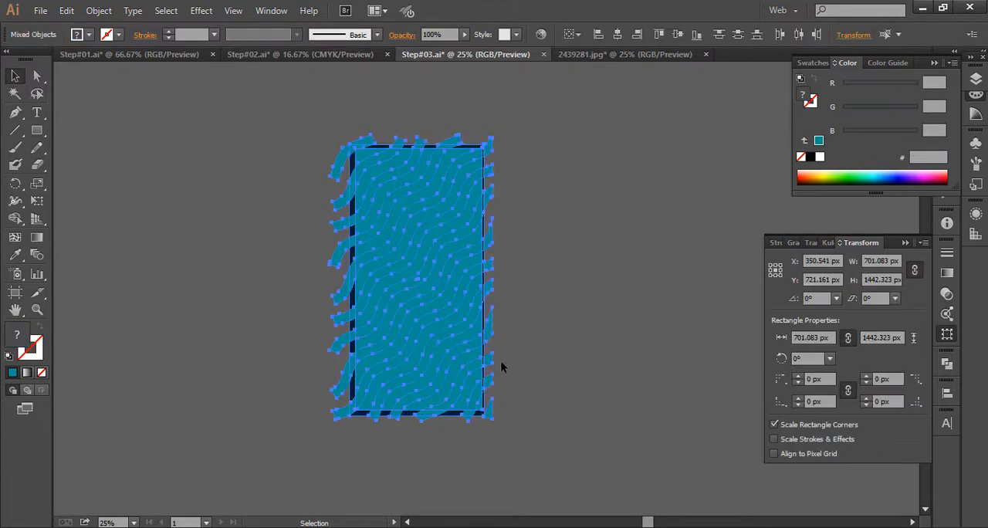
click(502, 359)
click(424, 261)
drag(424, 261, 618, 340)
key(ctrl+z)
- Bring the teal rectangle to the front of the wave pattern
right_click(418, 248)
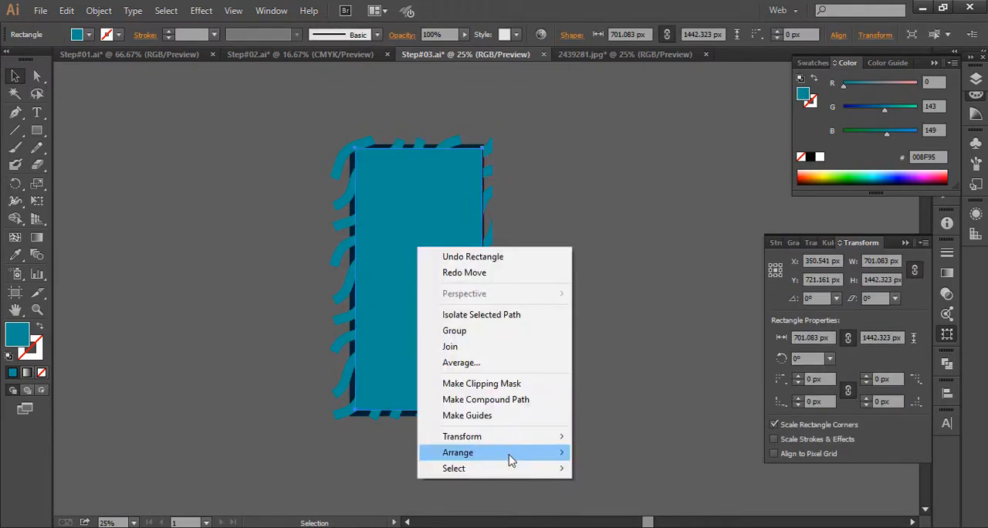
mouse_move(509, 457)
click(661, 454)
- Select the rectangle, wave stripes and dark background together and make a clipping mask from them
drag(288, 127, 543, 451)
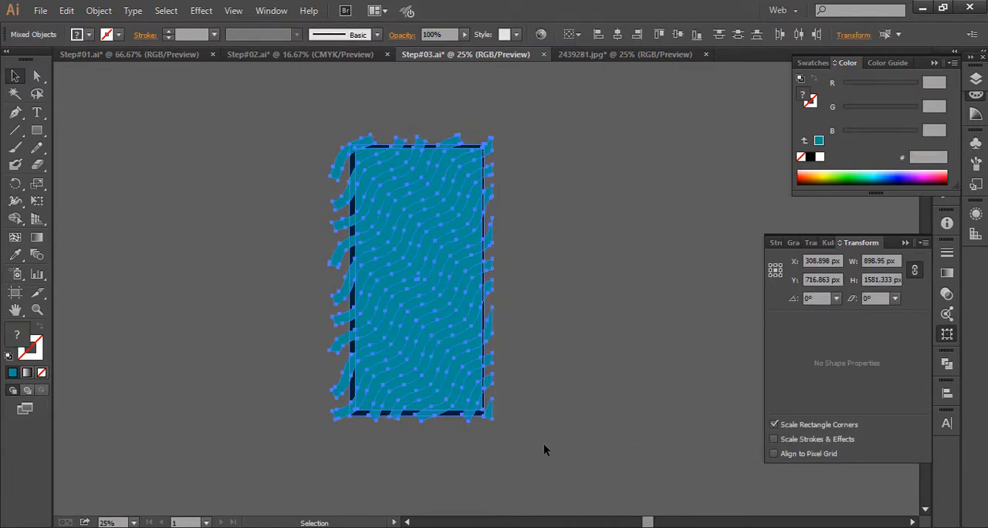
drag(291, 191, 518, 393)
right_click(419, 316)
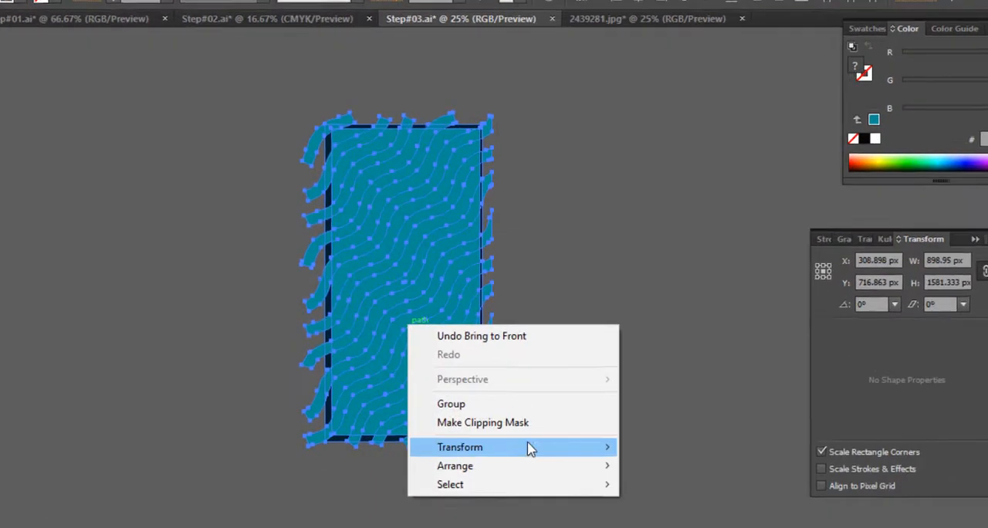
click(544, 405)
click(625, 397)
drag(560, 432, 634, 427)
- Move the clipped wave pattern off the artboard to its upper left, at about X -822 px, Y 366 px
drag(471, 285, 279, 362)
key(ctrl+z)
drag(454, 310, 578, 330)
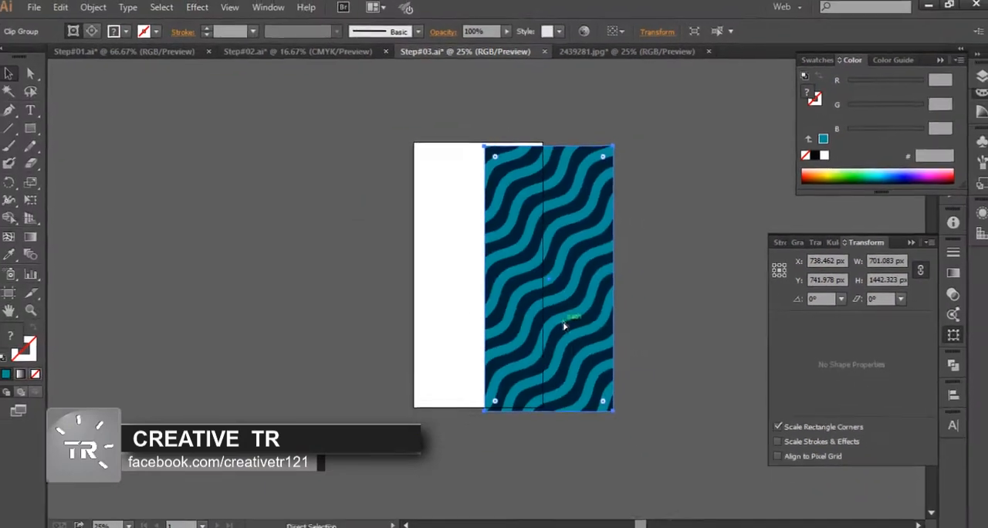
key(ctrl+z)
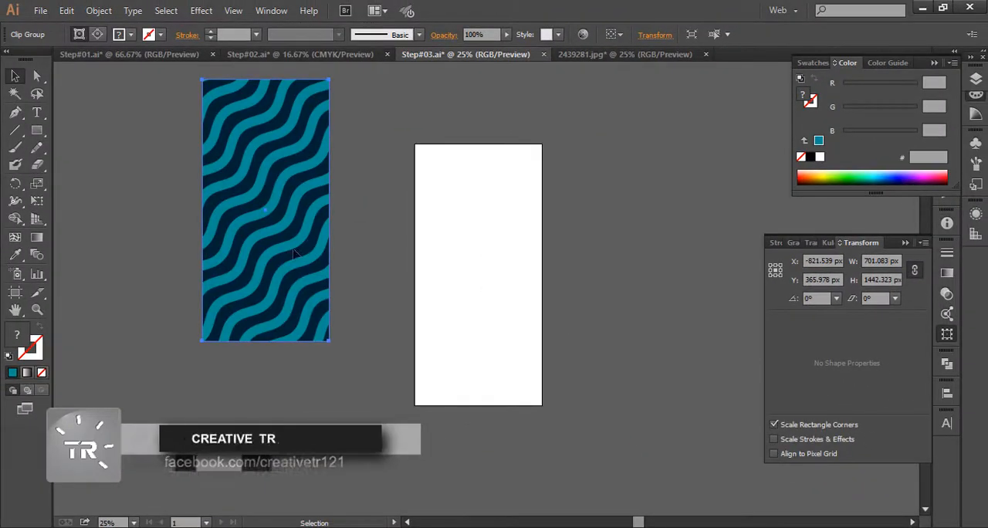
- Try releasing the wave pattern's clipping mask to show the full artwork, and undo the release
right_click(291, 241)
click(347, 325)
drag(349, 281, 463, 393)
key(ctrl+z)
drag(507, 365, 354, 264)
right_click(251, 230)
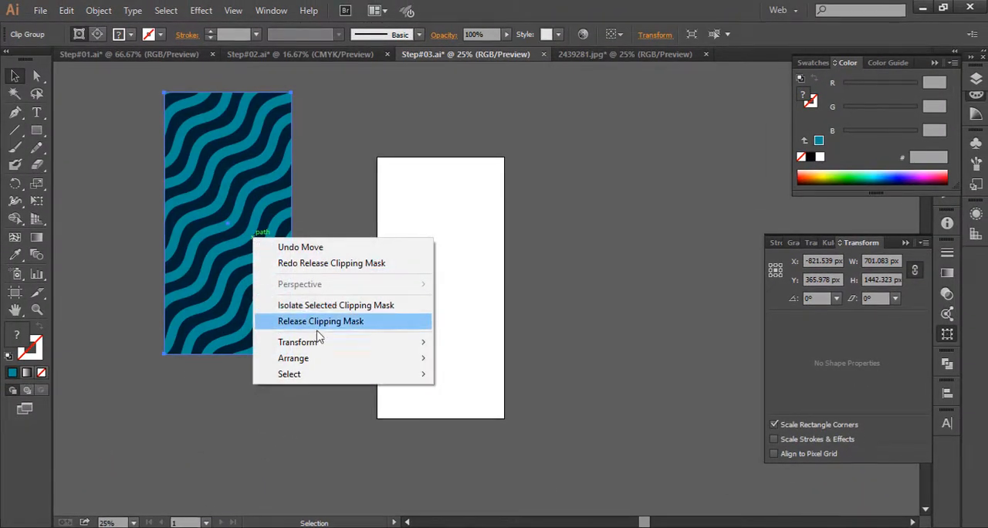
click(347, 325)
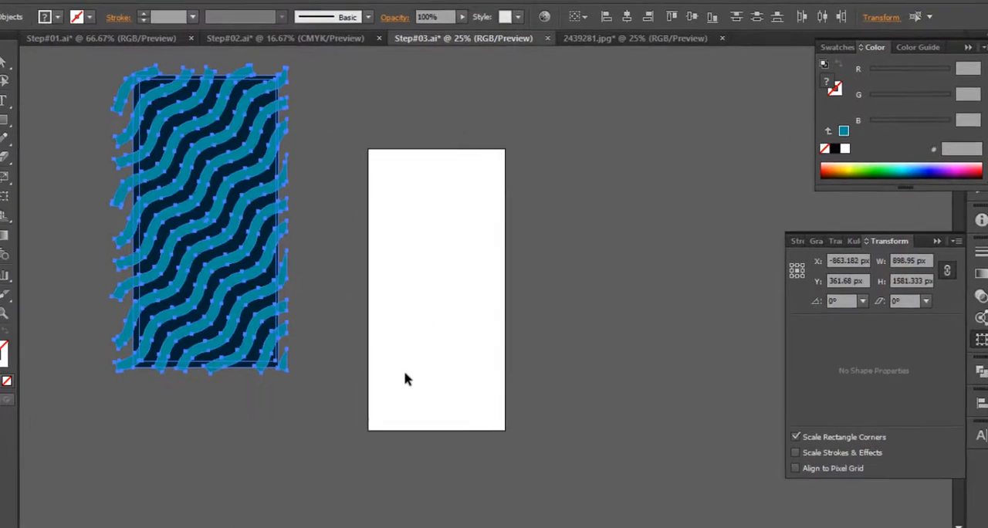
click(309, 362)
key(ctrl+z)
- Move the clipped wave pattern back so it exactly covers the artboard, and deselect it
drag(223, 297, 461, 383)
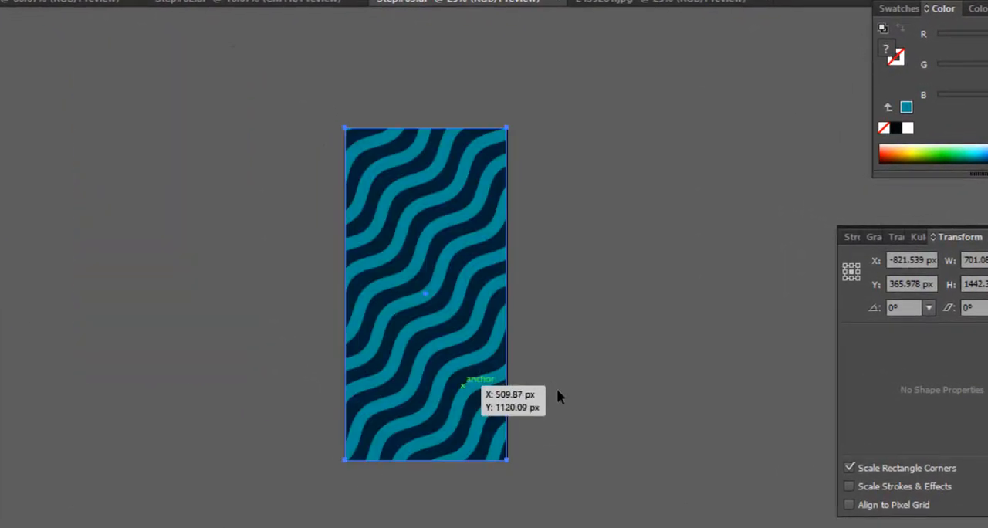
click(577, 381)
drag(585, 274, 583, 329)
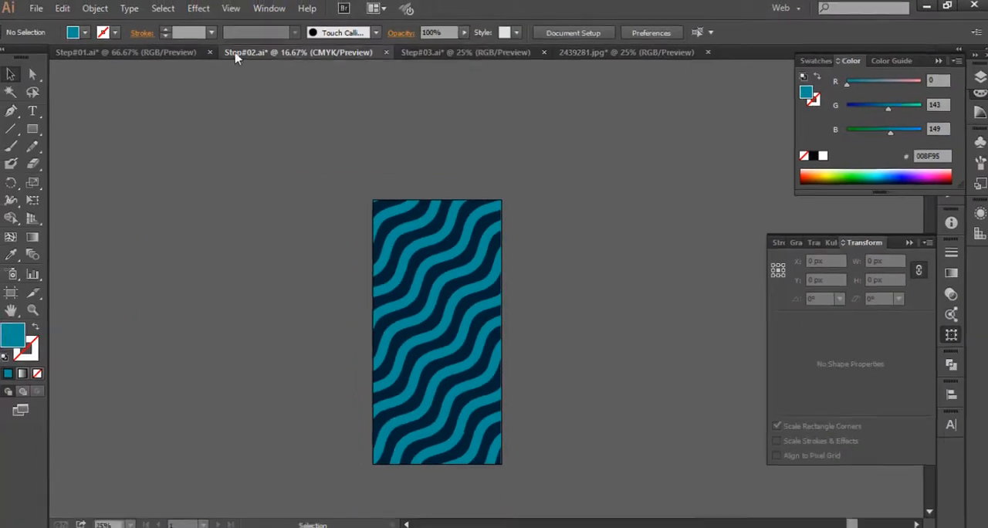
- Review the finished artwork in Step#02.ai, Step#01.ai and Step#03.ai, selecting the wave pattern in the last document
click(232, 55)
click(139, 55)
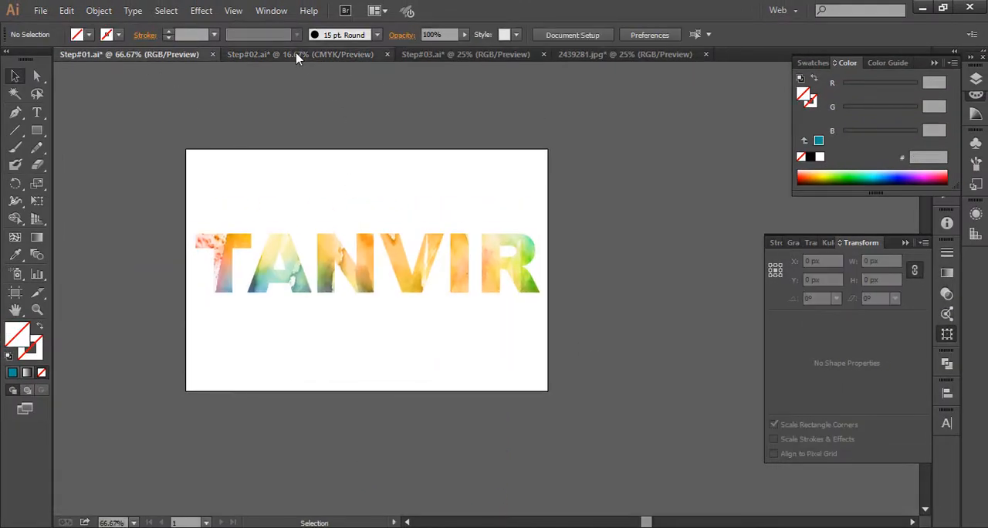
click(299, 55)
click(446, 55)
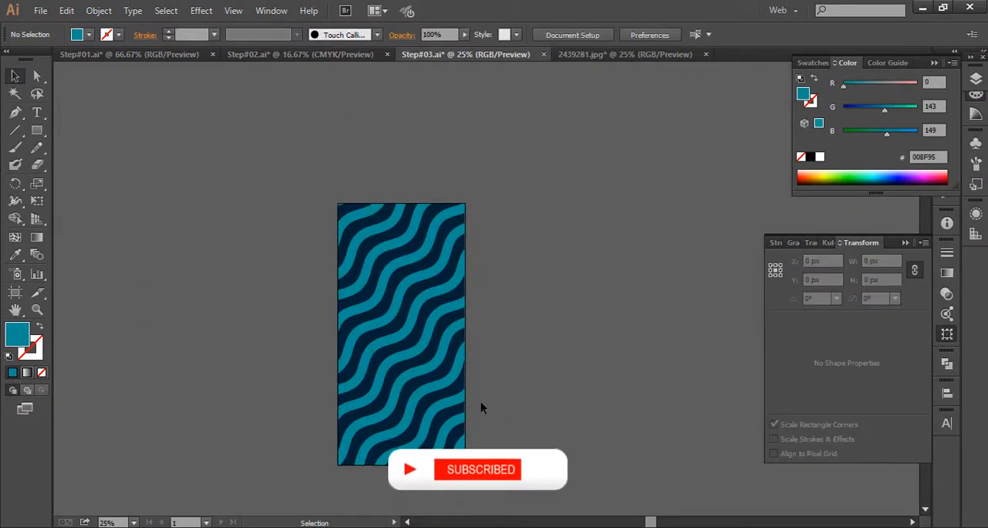
key(ctrl+a)
drag(535, 385, 479, 366)
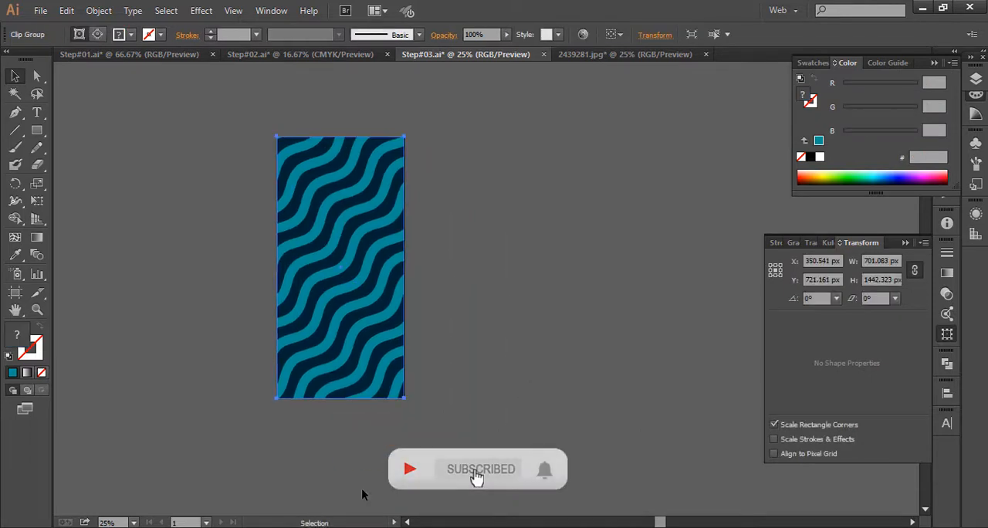